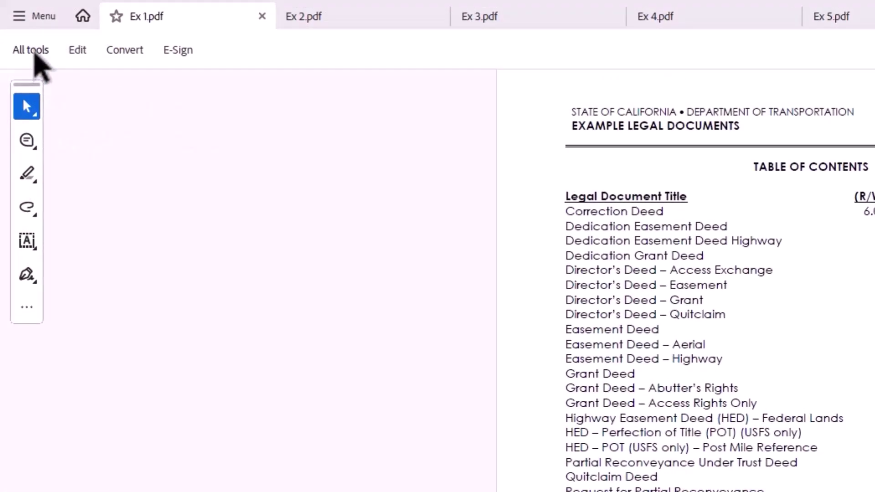
Expand All tools and open Add-on Tools to reveal the E-Sticker | Style 4 Props add-on
{"action": "left_click", "coordinate": [31, 51]}
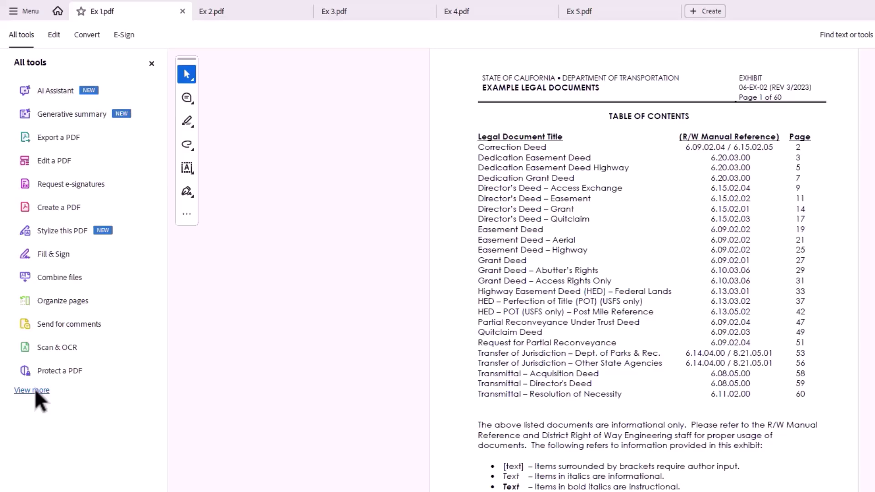
{"action": "left_click", "coordinate": [32, 391]}
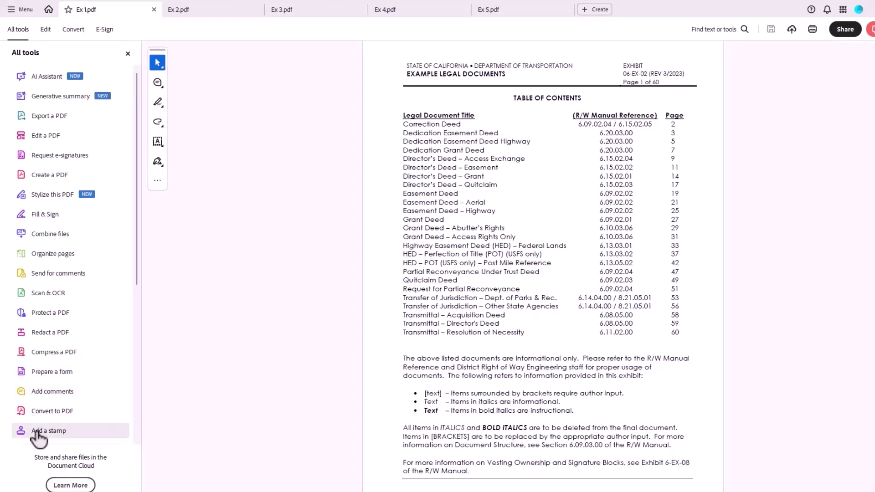
{"action": "scroll", "coordinate": [38, 438], "scroll_direction": "down", "scroll_amount": 5}
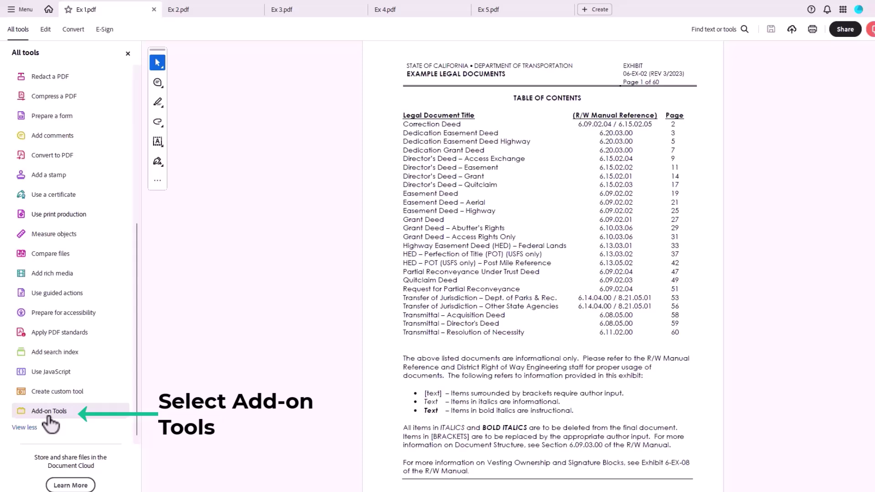
{"action": "left_click", "coordinate": [47, 412]}
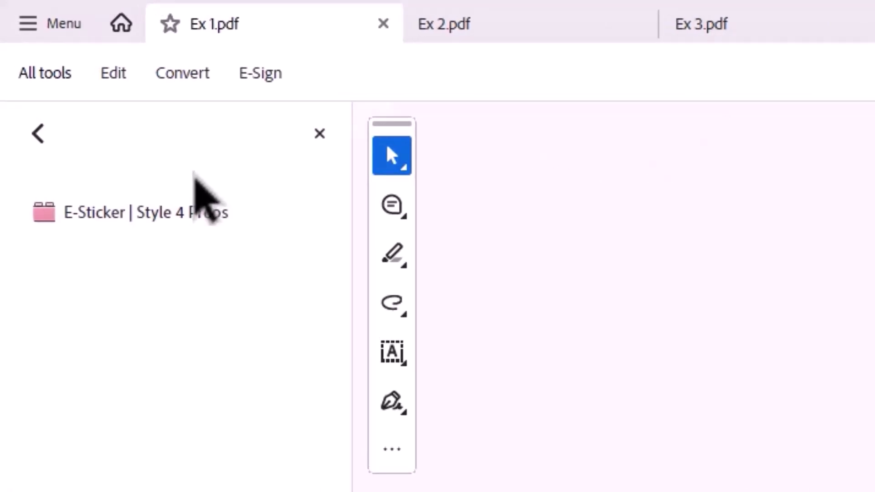
Configure E-Sticker Style 4 with title Exhibit, footer Footer, blue background, prefix EX- and starting number 001
{"action": "left_click", "coordinate": [170, 203]}
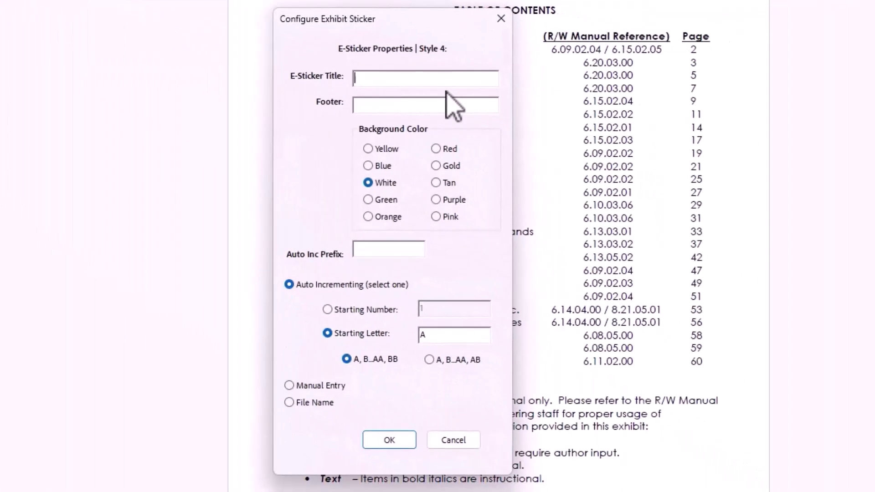
{"action": "type", "text": "Exhibit"}
{"action": "type", "text": "Footer"}
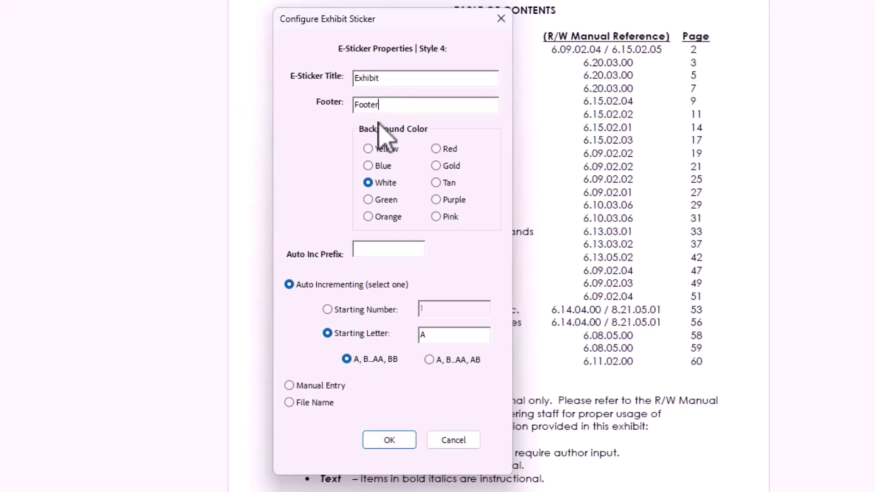
{"action": "left_click", "coordinate": [384, 168]}
{"action": "type", "text": "EX-"}
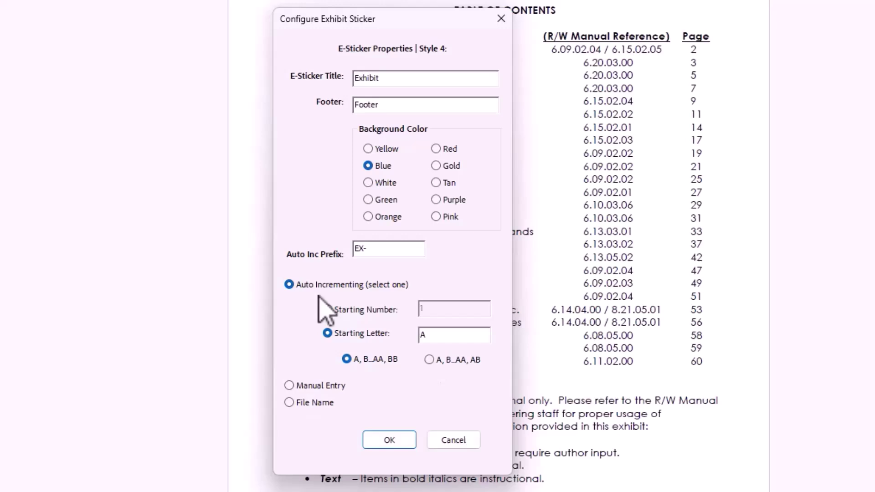
{"action": "left_click", "coordinate": [349, 308]}
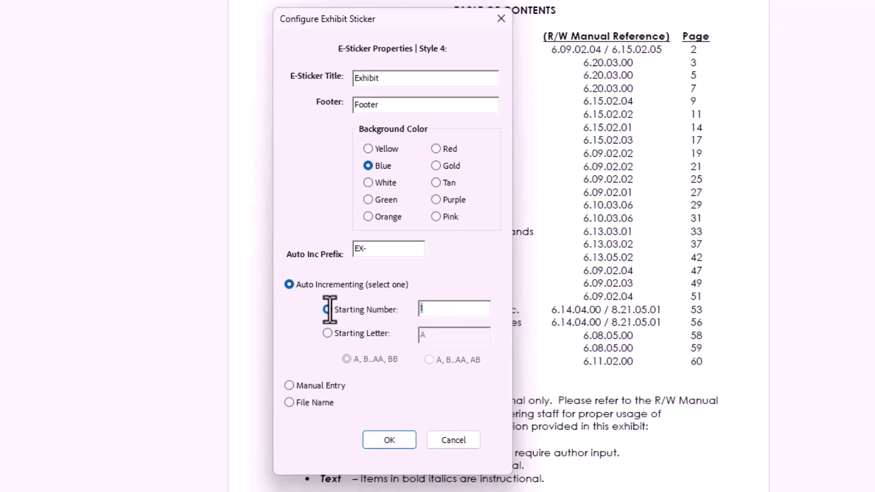
{"action": "type", "text": "001"}
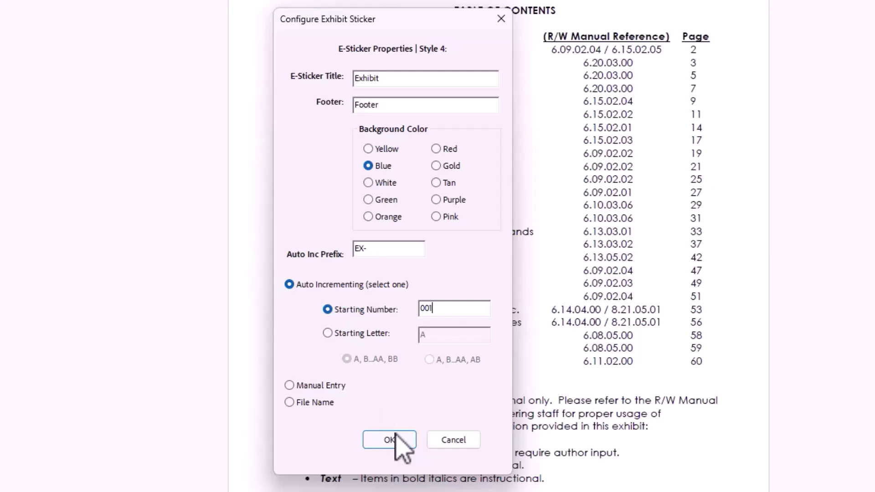
{"action": "left_click", "coordinate": [390, 440]}
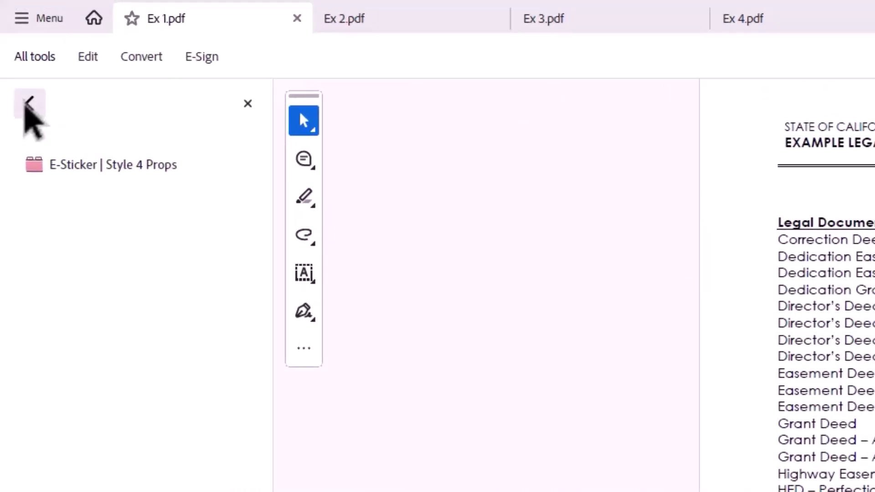
Pick the E-Sticker exhibit stamp from Add a stamp > Stamp > E-Sticker | All-in-One
{"action": "left_click", "coordinate": [27, 104]}
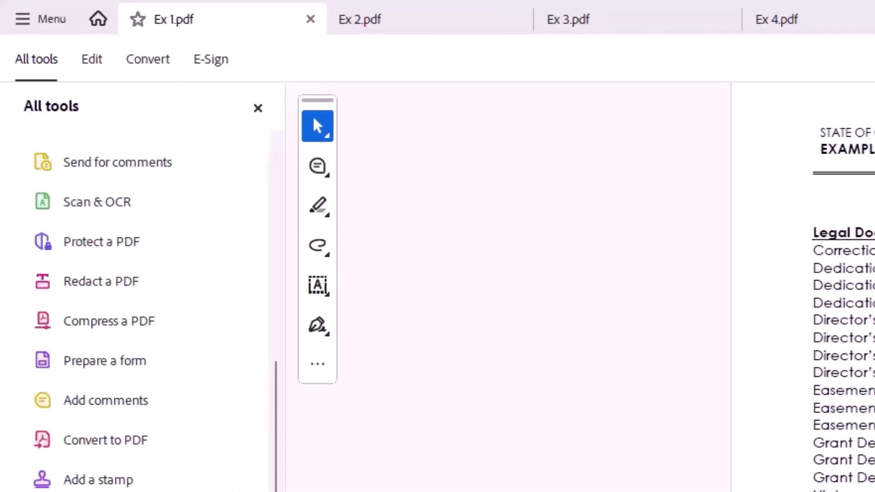
{"action": "left_click", "coordinate": [114, 481]}
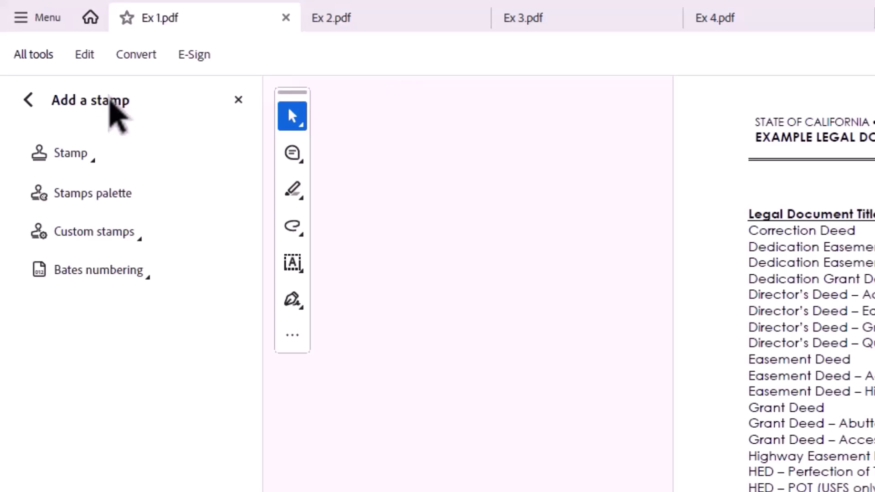
{"action": "left_click", "coordinate": [75, 157]}
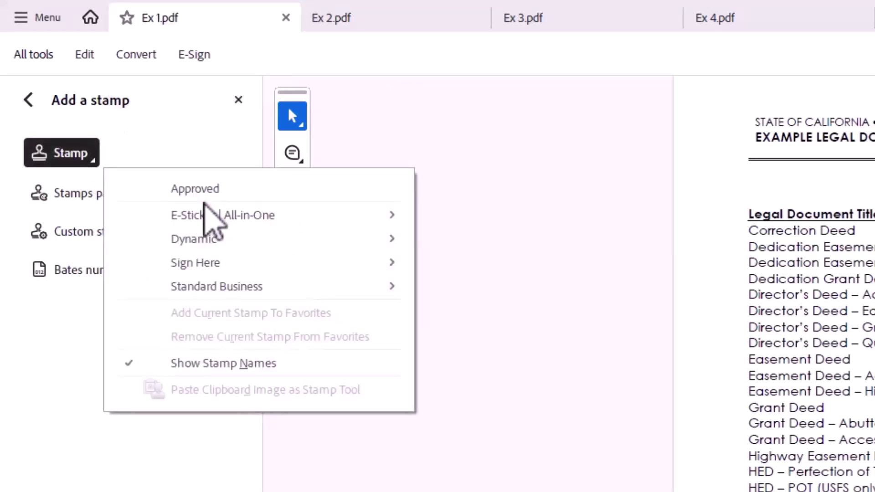
{"action": "mouse_move", "coordinate": [207, 216]}
{"action": "left_click", "coordinate": [461, 229]}
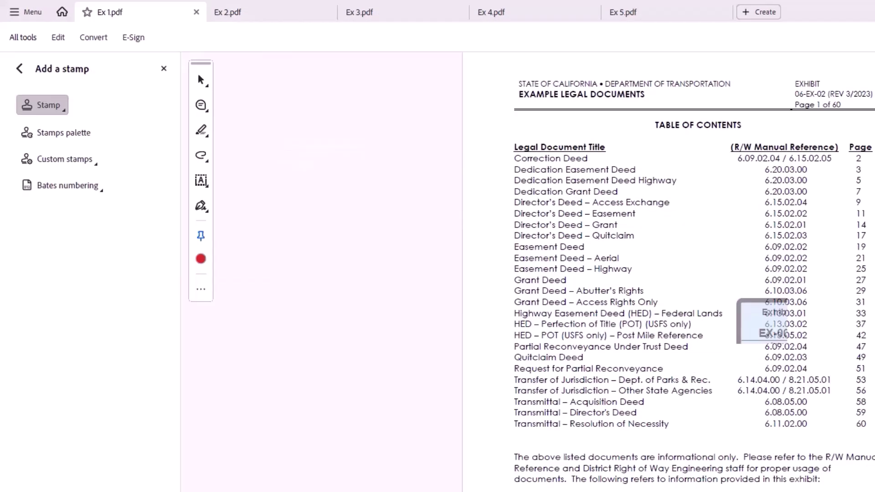
Stamp exhibit stickers EX-001 through EX-005 down the table of contents page, then stop stamping
{"action": "left_click", "coordinate": [786, 302]}
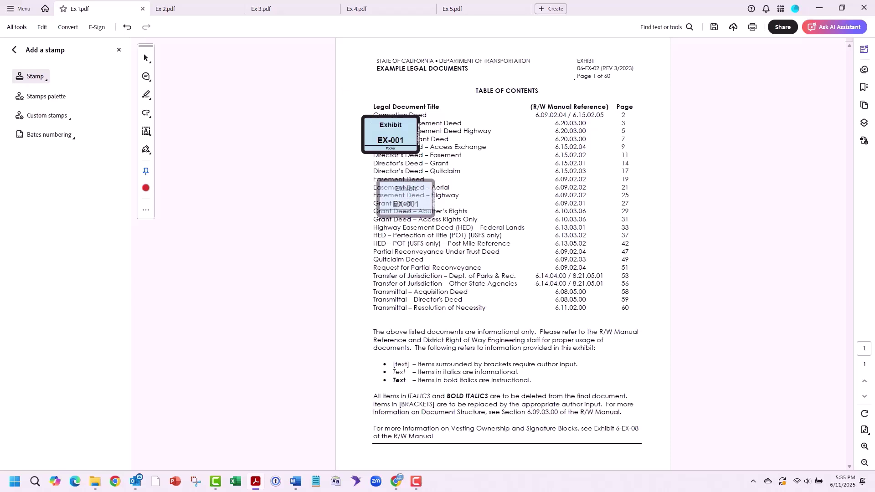
{"action": "left_click", "coordinate": [387, 194]}
{"action": "left_click", "coordinate": [390, 254]}
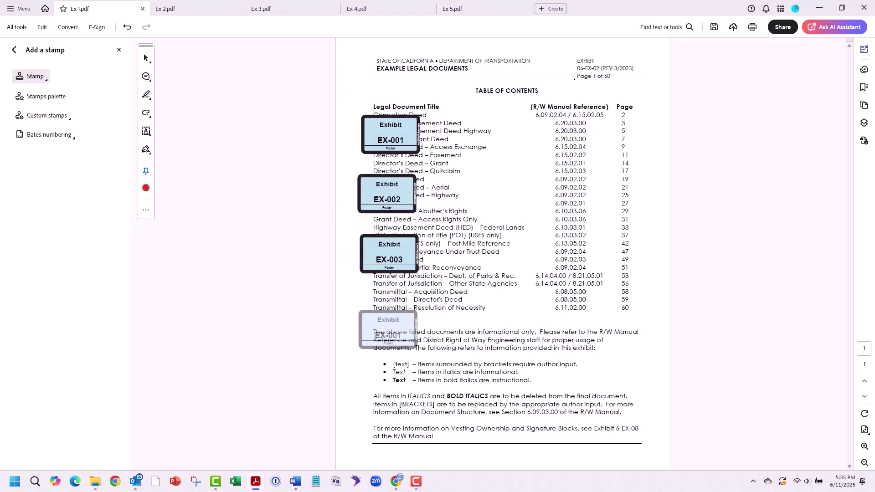
{"action": "left_click", "coordinate": [389, 315]}
{"action": "left_click", "coordinate": [389, 370]}
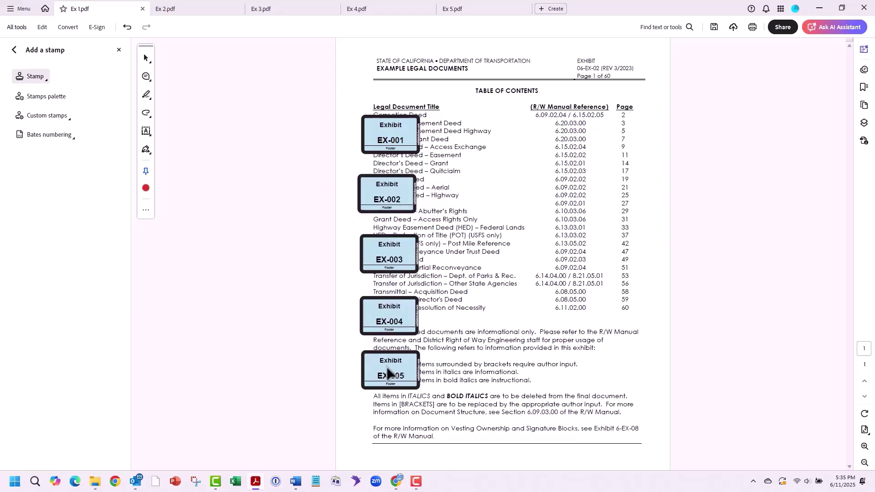
{"action": "key", "text": "Escape"}
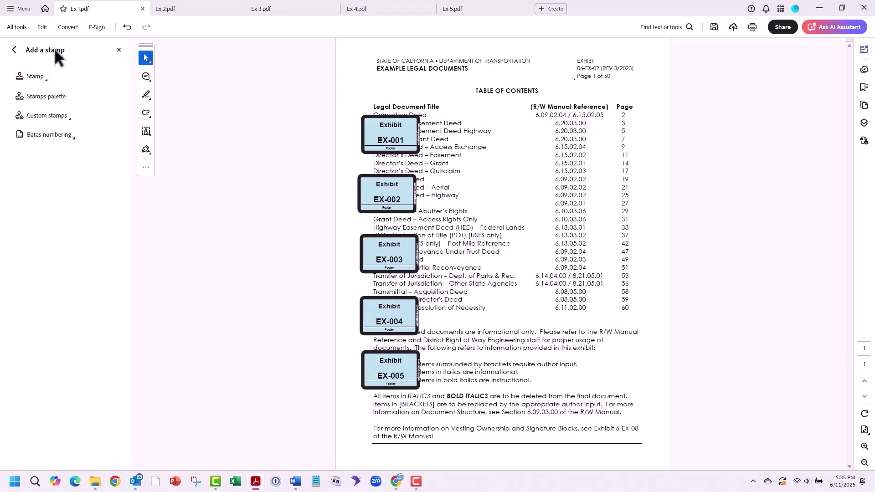
{"action": "left_click", "coordinate": [14, 50]}
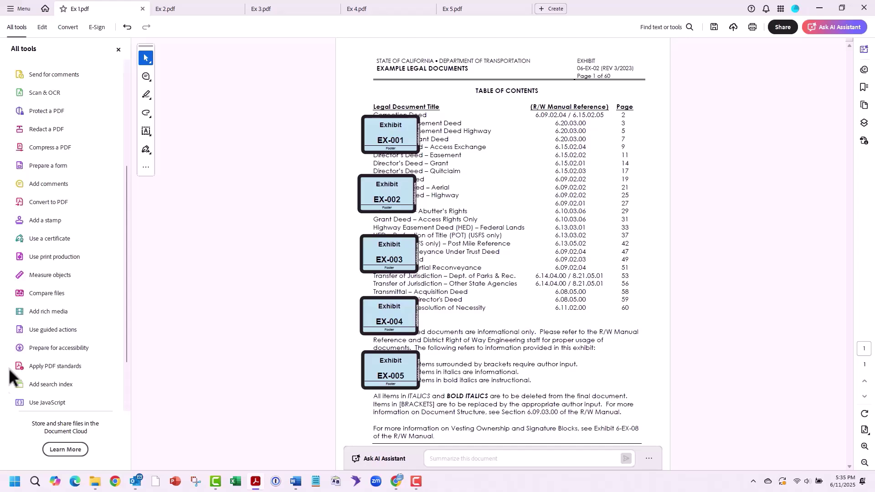
Switch the exhibit sticker numbering to letters starting at A
{"action": "scroll", "coordinate": [24, 335], "scroll_direction": "down", "scroll_amount": 3}
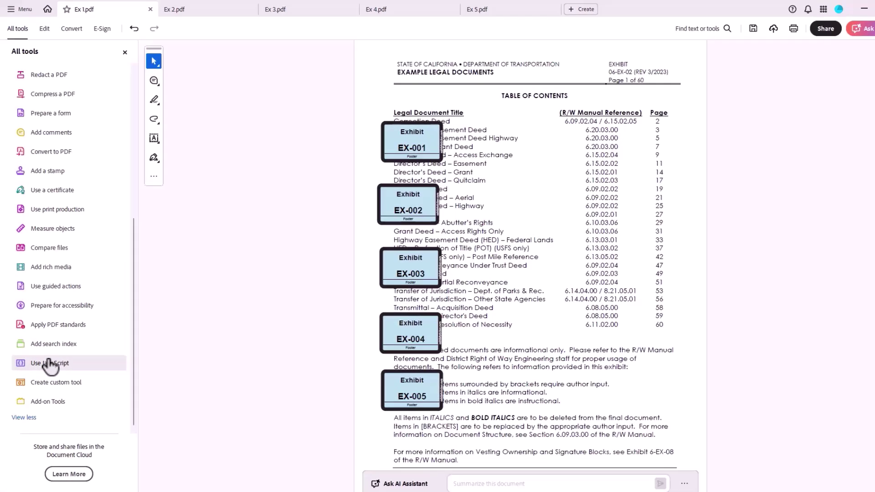
{"action": "left_click", "coordinate": [40, 388]}
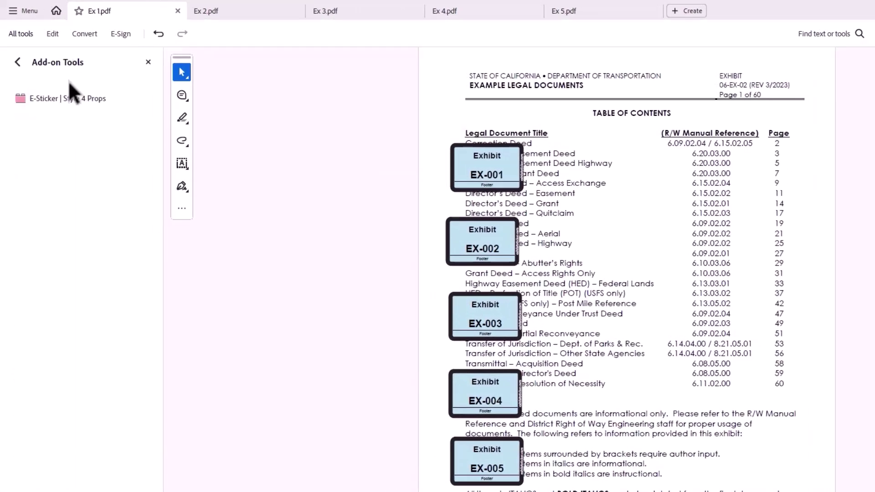
{"action": "left_click", "coordinate": [61, 98]}
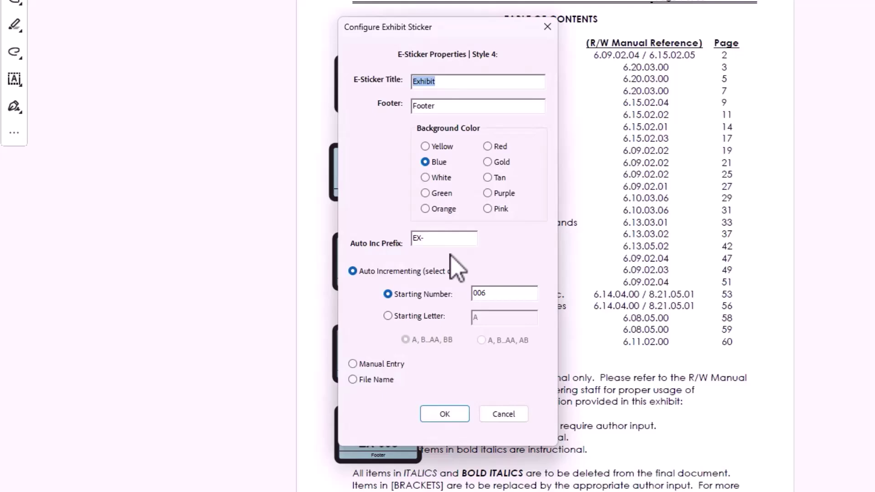
{"action": "left_click", "coordinate": [428, 318]}
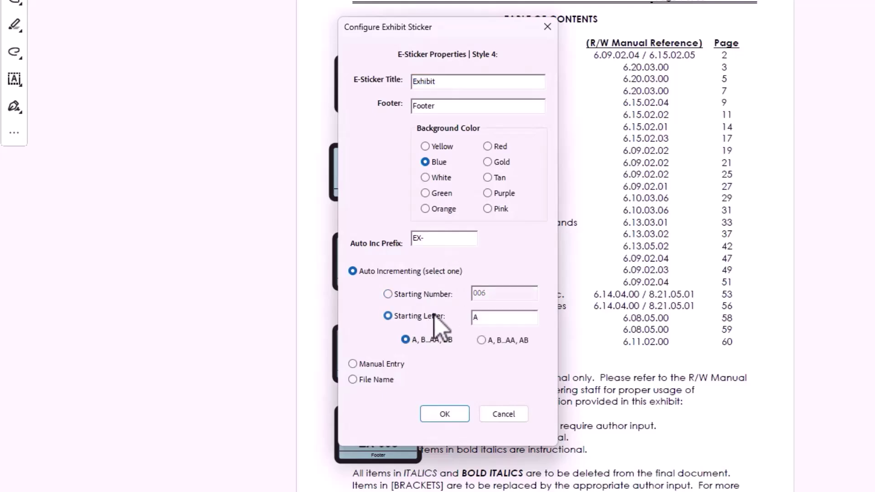
{"action": "left_click", "coordinate": [444, 414]}
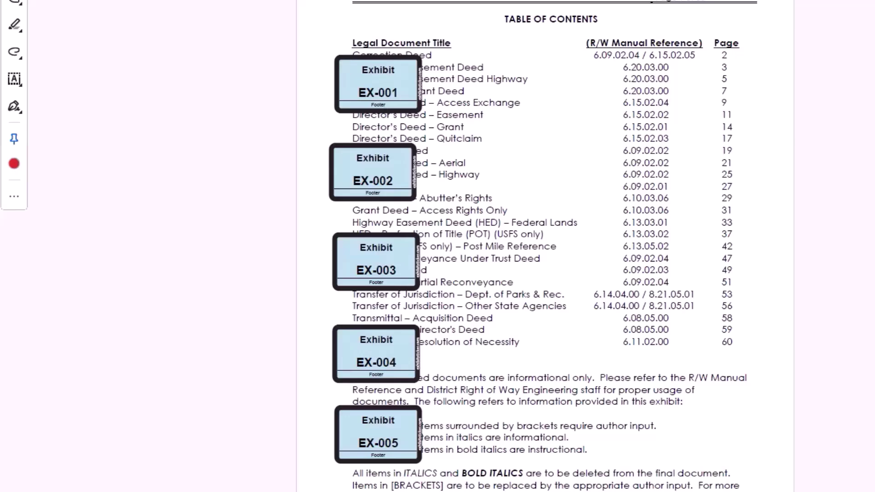
Stamp lettered stickers EX-A through EX-D beside the numbered ones, then stop stamping
{"action": "left_click", "coordinate": [504, 90]}
{"action": "left_click", "coordinate": [496, 169]}
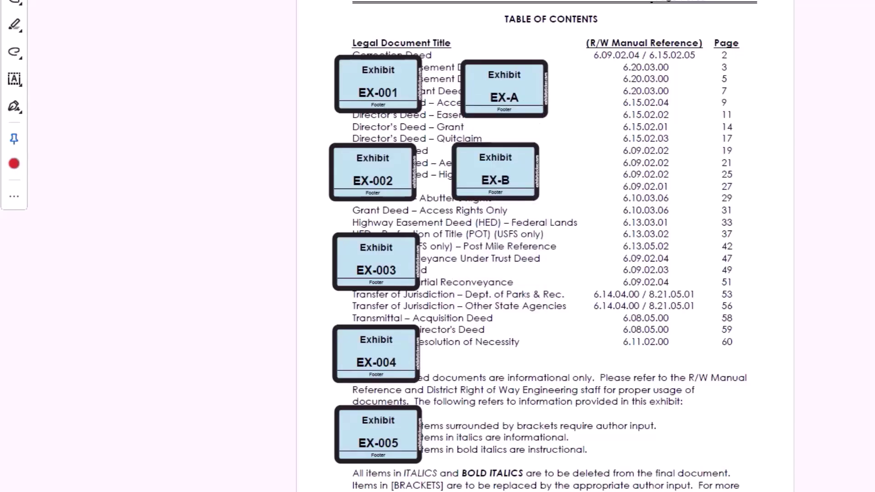
{"action": "left_click", "coordinate": [488, 263]}
{"action": "left_click", "coordinate": [488, 345]}
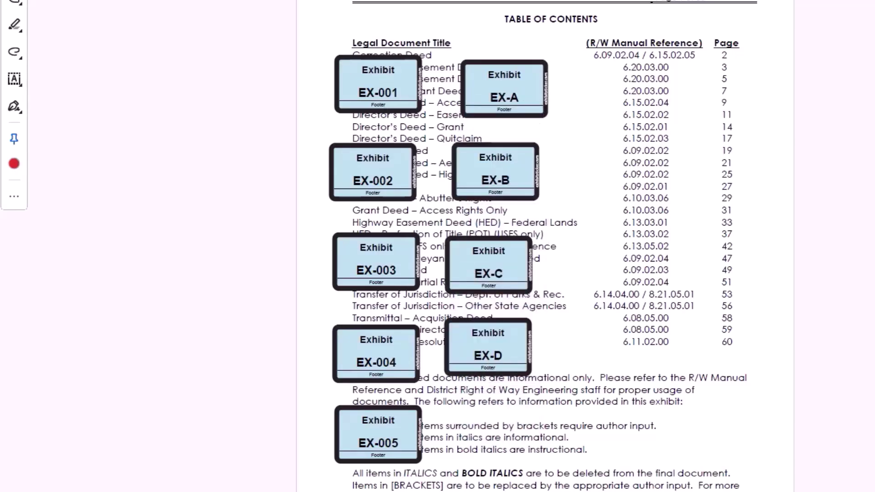
{"action": "key", "text": "Escape"}
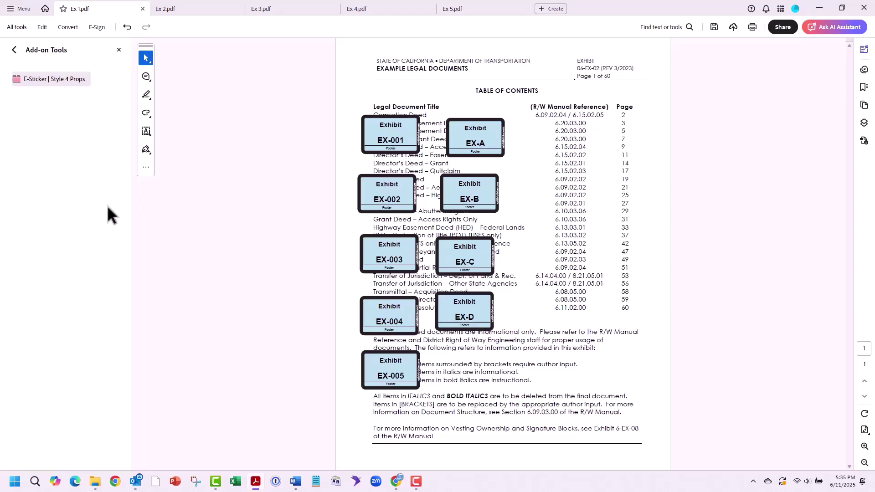
Set sticker numbering to Manual Entry and place a manually numbered sticker at the table's top right
{"action": "left_click", "coordinate": [31, 77]}
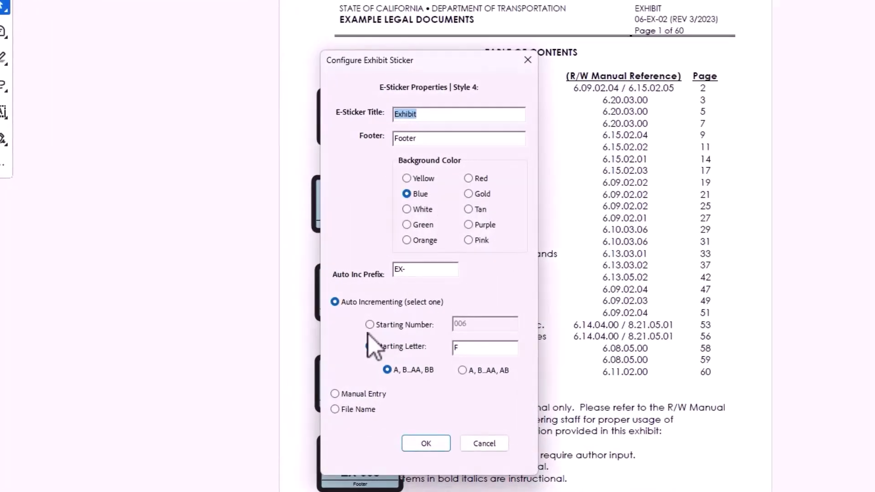
{"action": "left_click", "coordinate": [335, 394]}
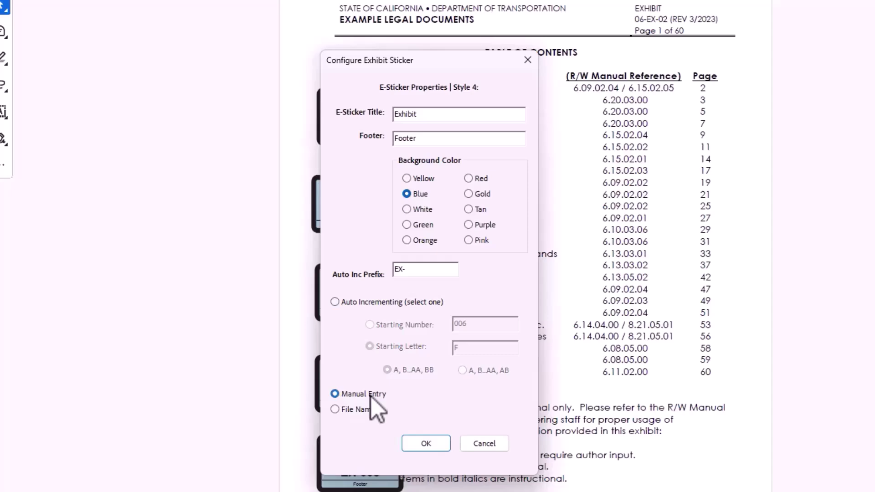
{"action": "left_click", "coordinate": [414, 442]}
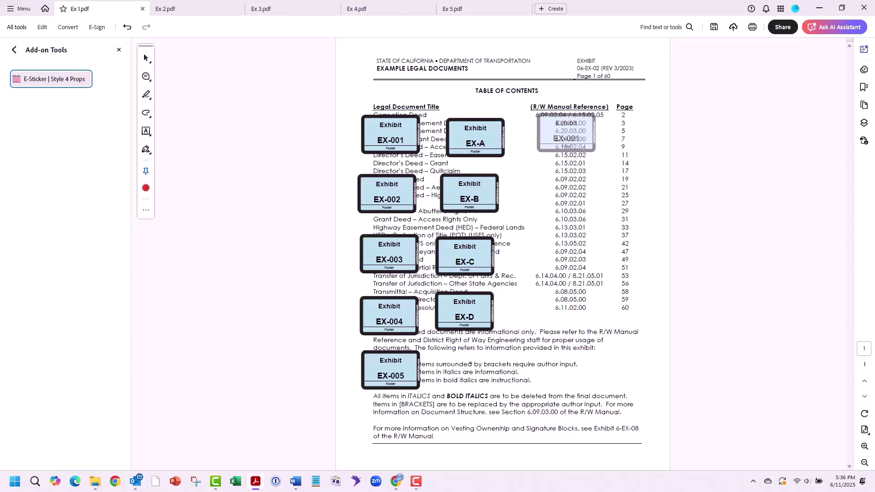
{"action": "left_click", "coordinate": [568, 133]}
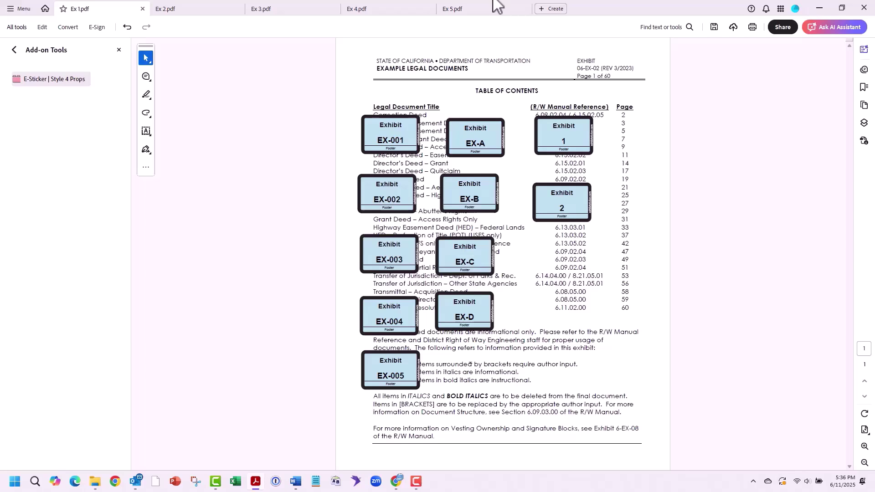
Change the exhibit sticker label to show the File Name
{"action": "left_click", "coordinate": [61, 79]}
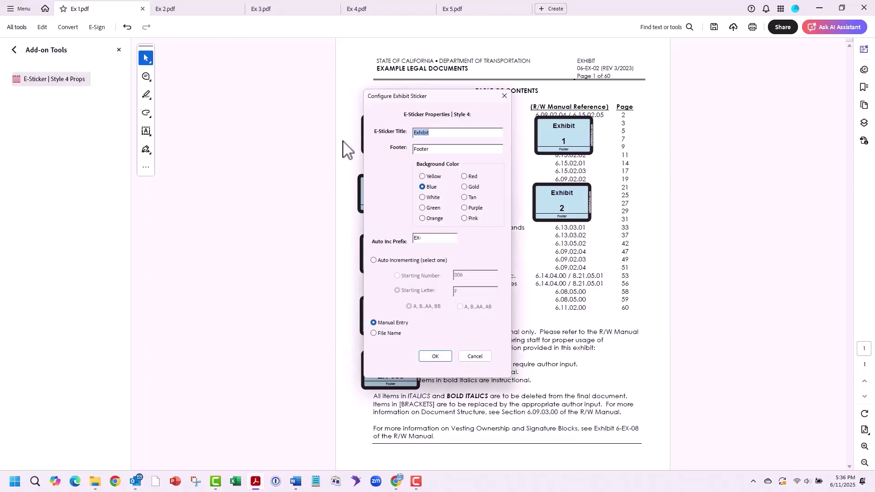
{"action": "left_click", "coordinate": [415, 409]}
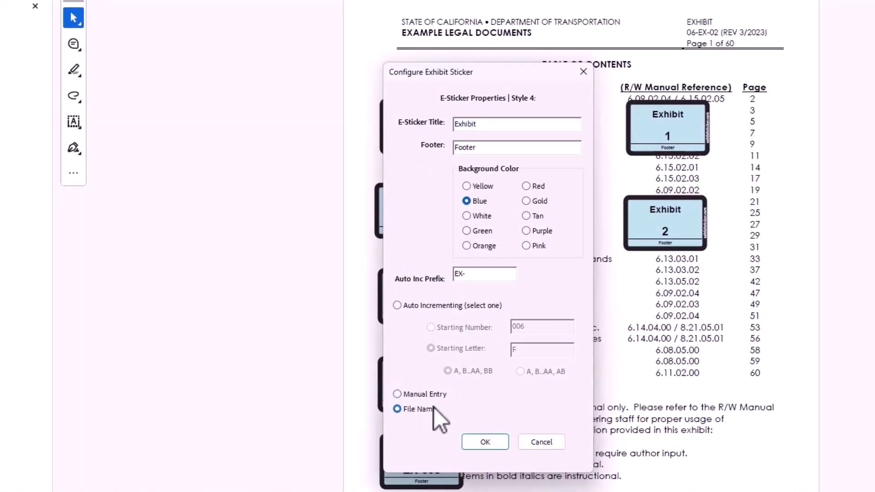
{"action": "left_click", "coordinate": [492, 439]}
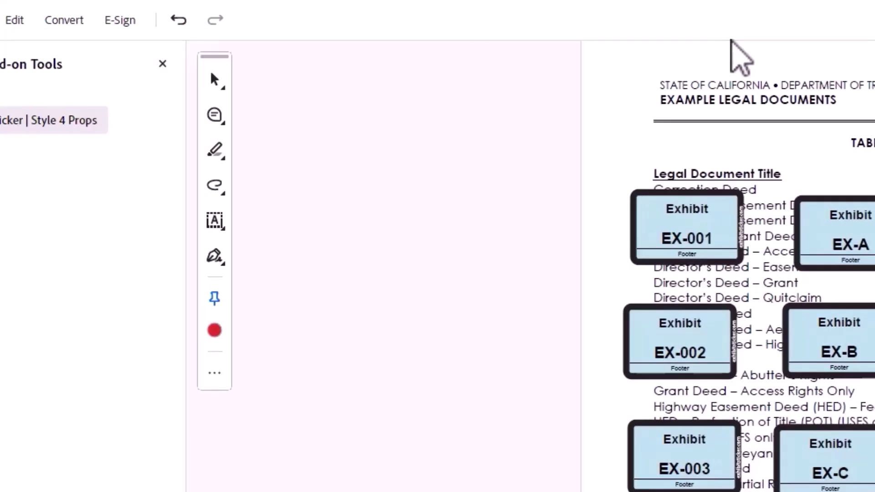
Stamp file-name stickers at the bottom right of Ex 3, Ex 4 and Ex 5 PDFs
{"action": "left_click", "coordinate": [508, 36]}
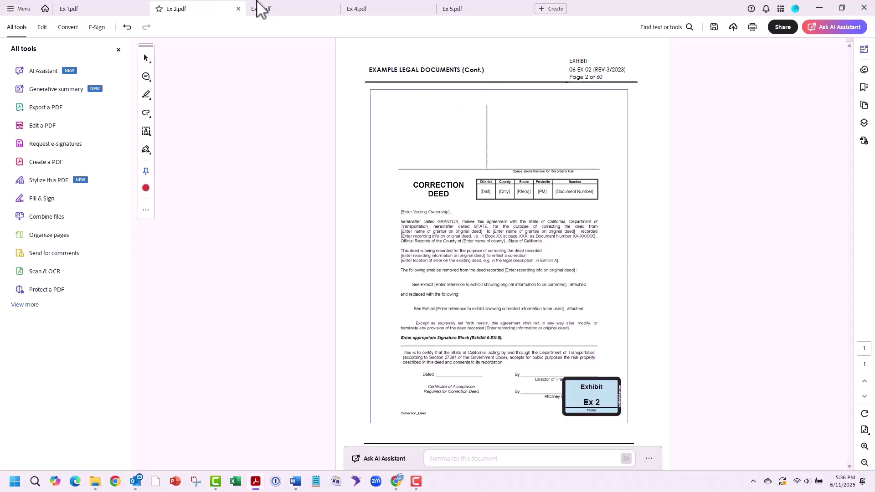
{"action": "left_click", "coordinate": [280, 5]}
{"action": "left_click", "coordinate": [603, 409]}
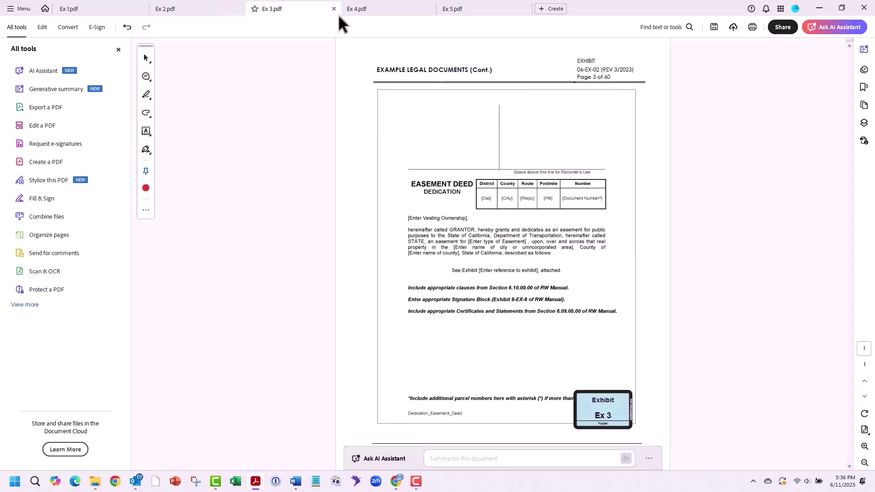
{"action": "left_click", "coordinate": [365, 9]}
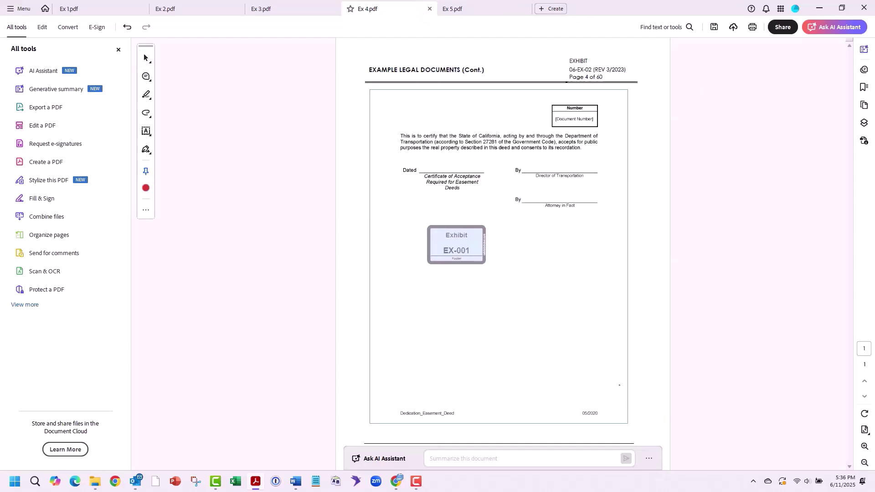
{"action": "left_click", "coordinate": [622, 395]}
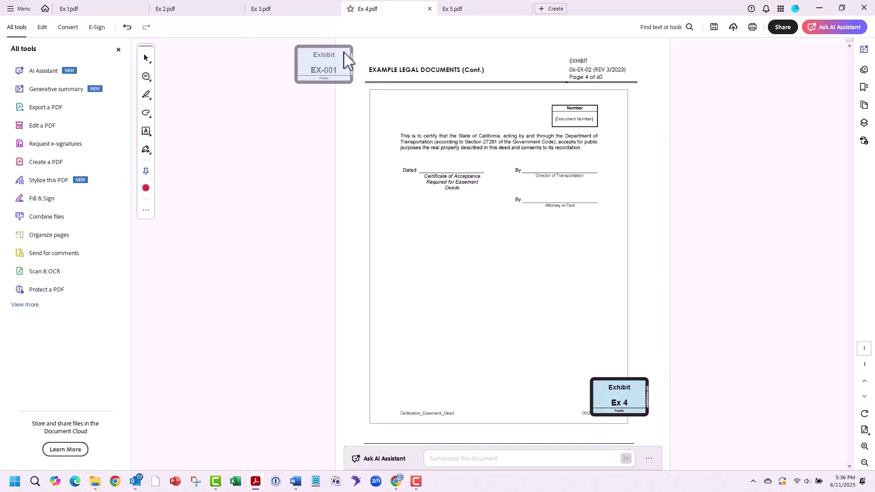
{"action": "left_click", "coordinate": [465, 8]}
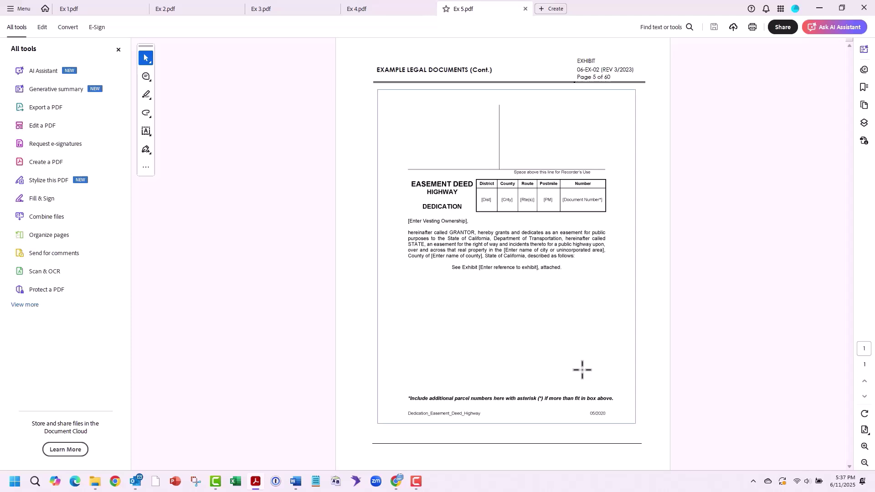
{"action": "left_click", "coordinate": [626, 414]}
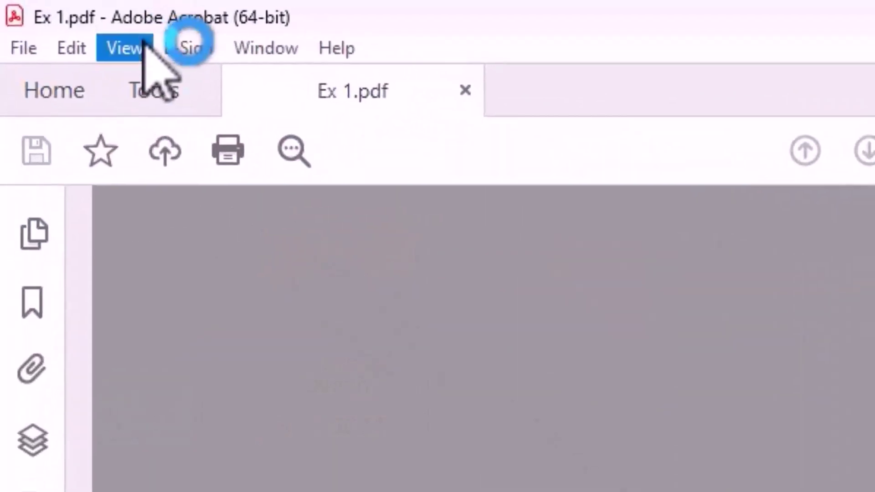
Add the Add-on Tools to the Acrobat toolset
{"action": "left_click", "coordinate": [164, 110]}
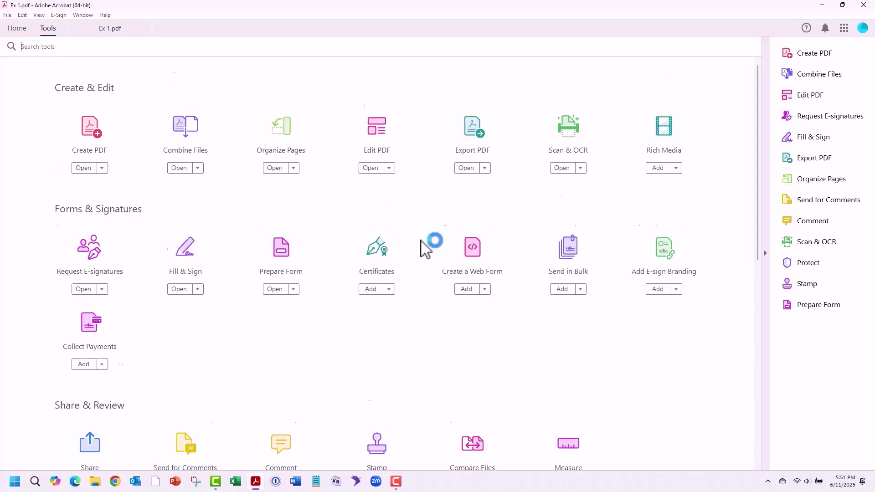
{"action": "scroll", "coordinate": [424, 248], "scroll_direction": "down", "scroll_amount": 9}
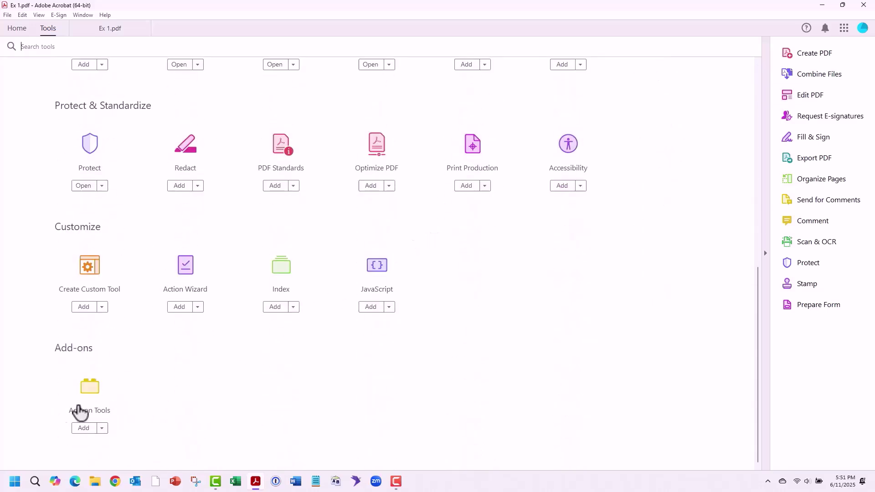
{"action": "left_click", "coordinate": [82, 428]}
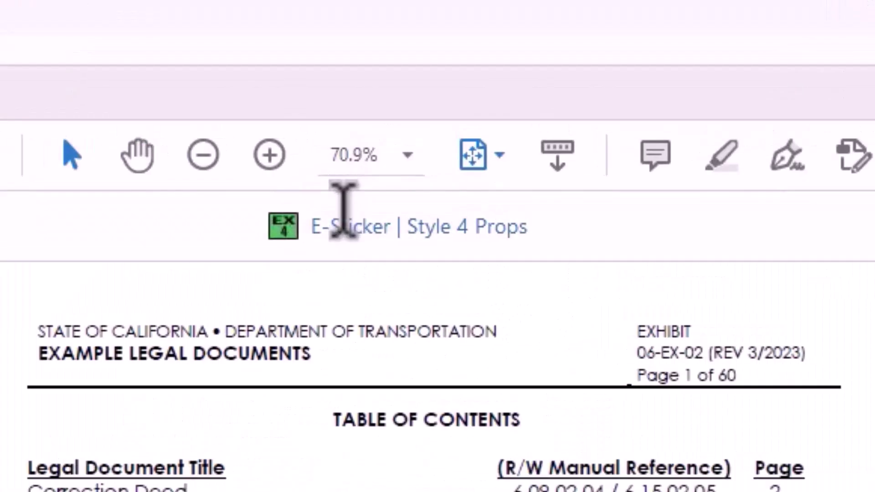
Set the exhibit sticker to a green background with numbering starting at 1
{"action": "left_click", "coordinate": [424, 64]}
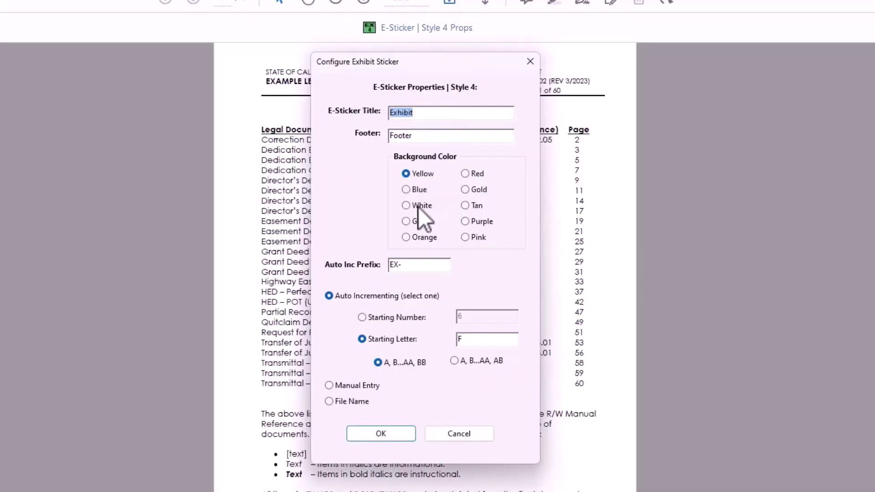
{"action": "left_click", "coordinate": [422, 224]}
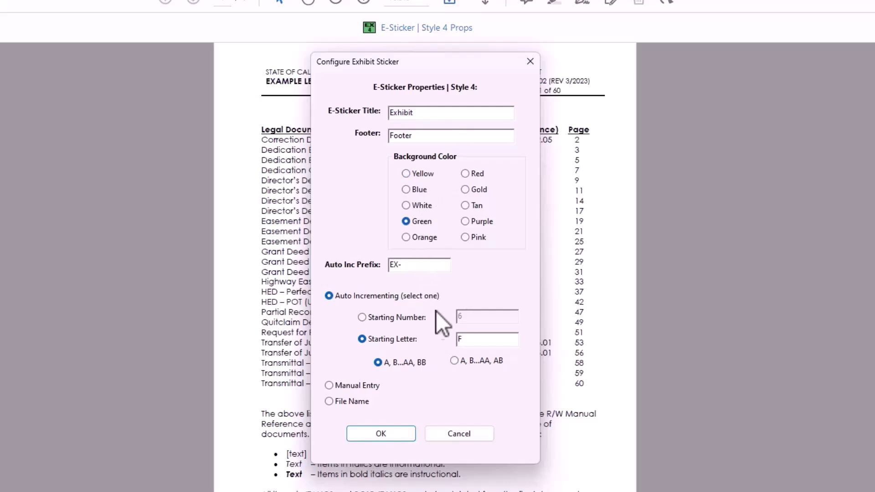
{"action": "left_click", "coordinate": [380, 316]}
{"action": "left_click", "coordinate": [481, 316]}
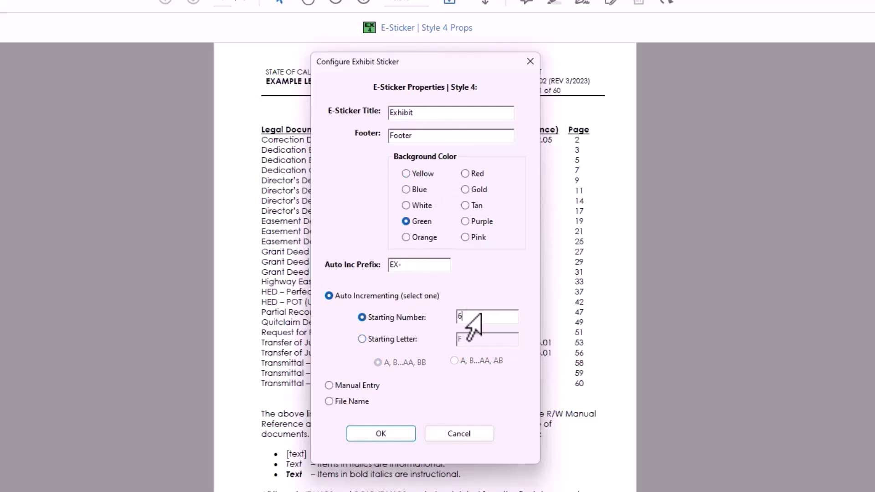
{"action": "double_click", "coordinate": [481, 316]}
{"action": "type", "text": "1"}
{"action": "left_click", "coordinate": [393, 433]}
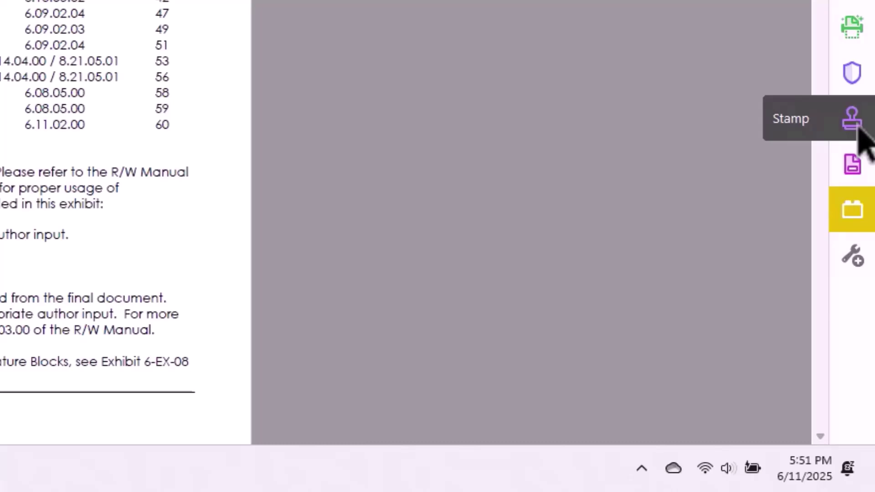
Choose the E-Sticker stamp from the stamp tools' list of stamps
{"action": "left_click", "coordinate": [853, 120]}
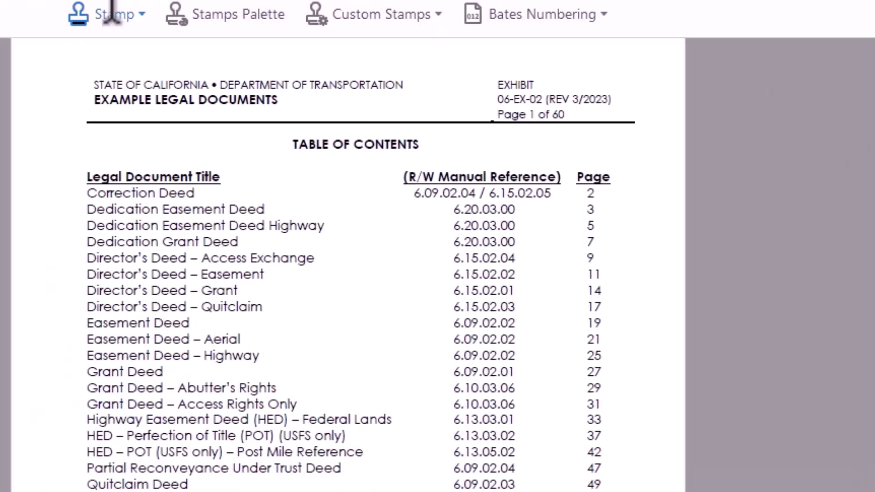
{"action": "left_click", "coordinate": [94, 15]}
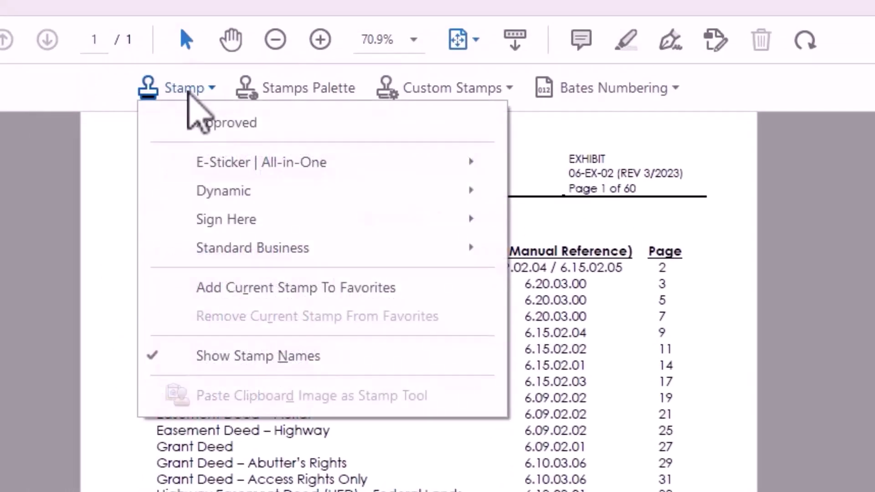
{"action": "mouse_move", "coordinate": [205, 150]}
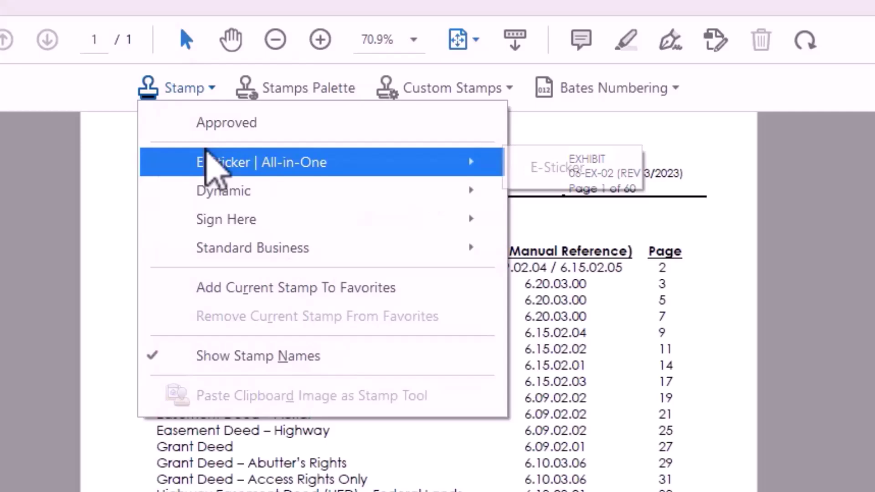
{"action": "left_click", "coordinate": [518, 163]}
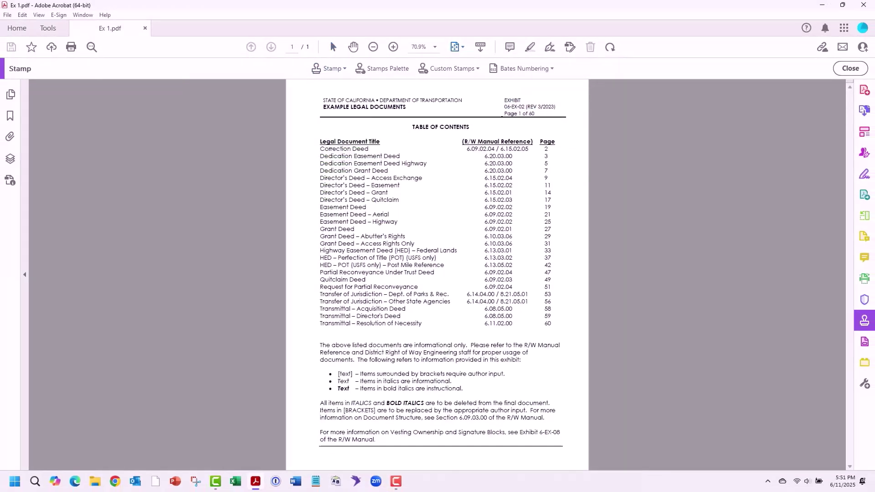
Stamp green stickers EX-1 through EX-5 down the left of the contents table
{"action": "left_click", "coordinate": [351, 138]}
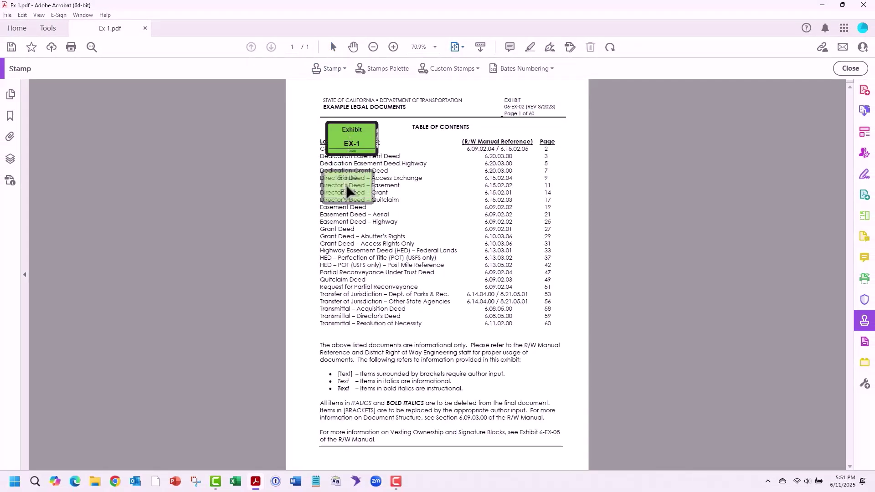
{"action": "left_click", "coordinate": [348, 187]}
{"action": "left_click", "coordinate": [353, 236]}
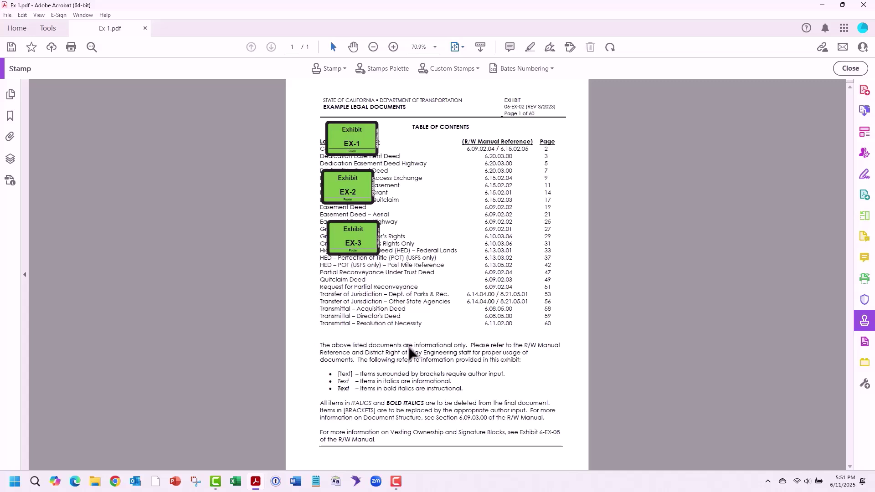
{"action": "left_click", "coordinate": [351, 277]}
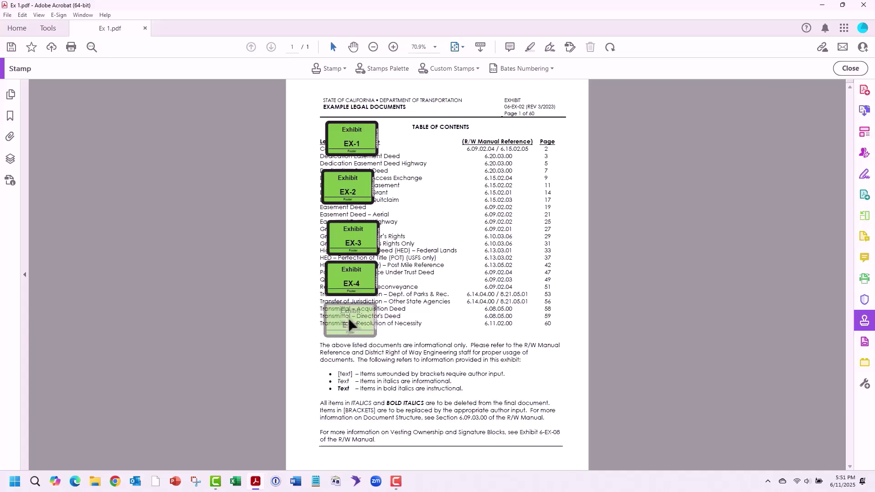
{"action": "left_click", "coordinate": [350, 319]}
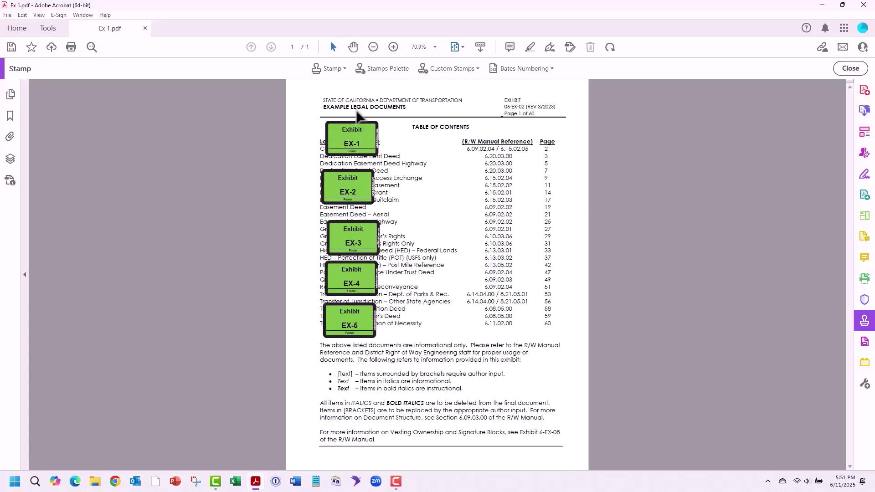
{"action": "left_click", "coordinate": [863, 358]}
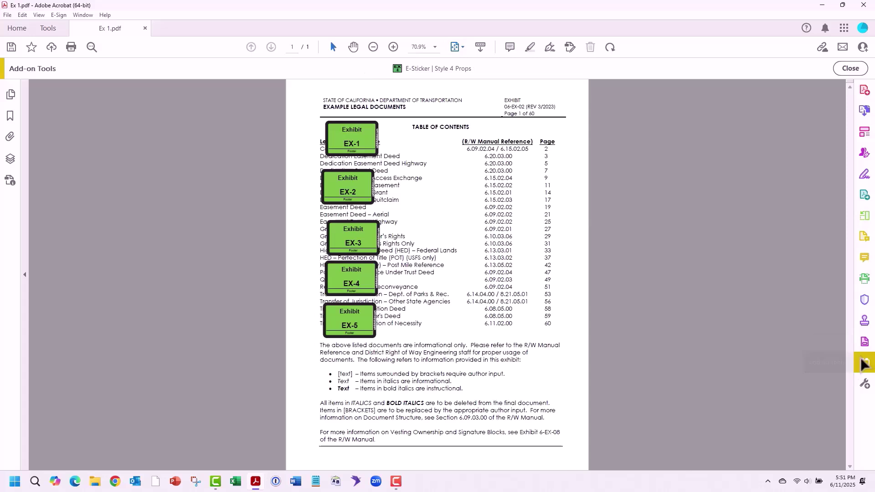
Set the exhibit sticker to red with lettering starting at A
{"action": "left_click", "coordinate": [452, 70]}
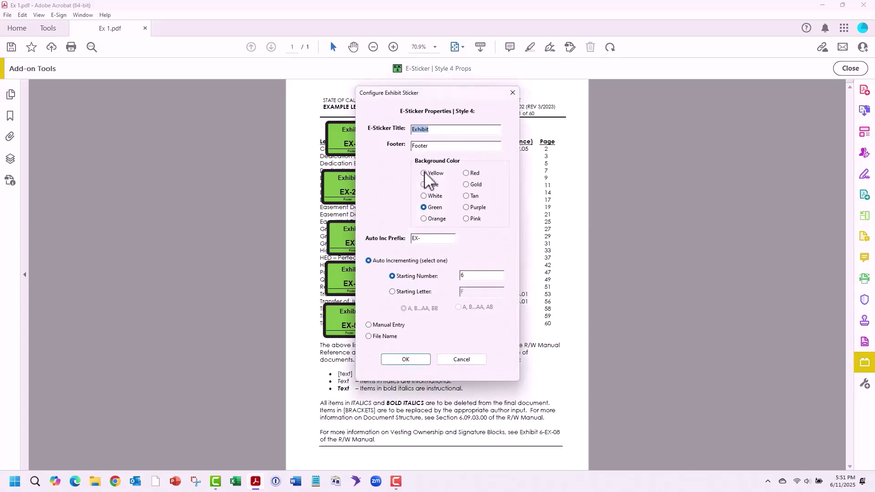
{"action": "left_click", "coordinate": [420, 292]}
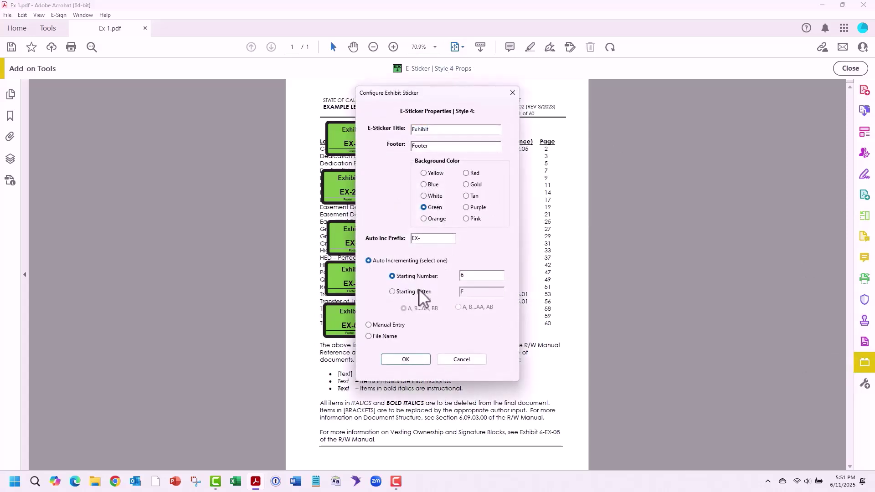
{"action": "double_click", "coordinate": [474, 293]}
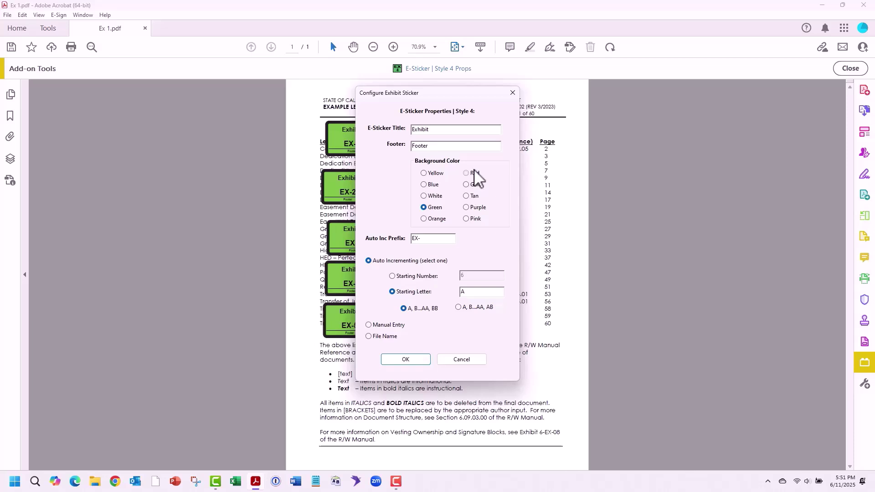
{"action": "left_click", "coordinate": [407, 360]}
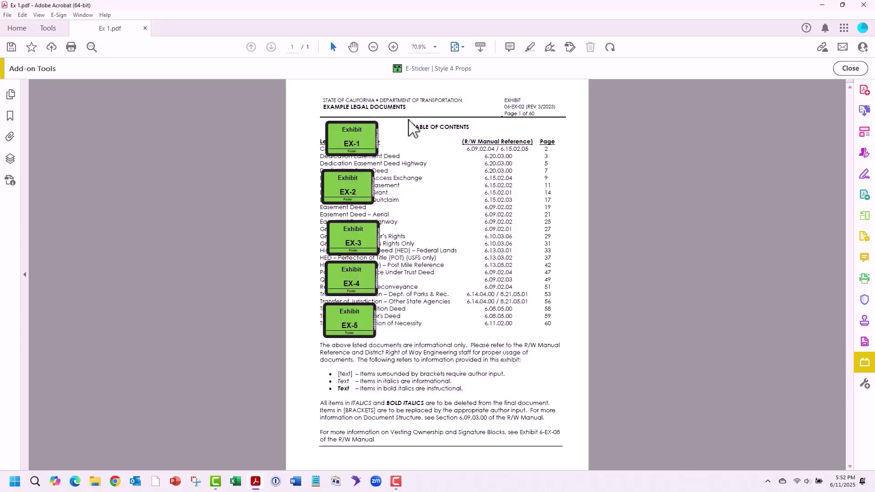
Place red stickers EX-A through EX-D beside the green ones, then reopen sticker settings
{"action": "left_click", "coordinate": [424, 136]}
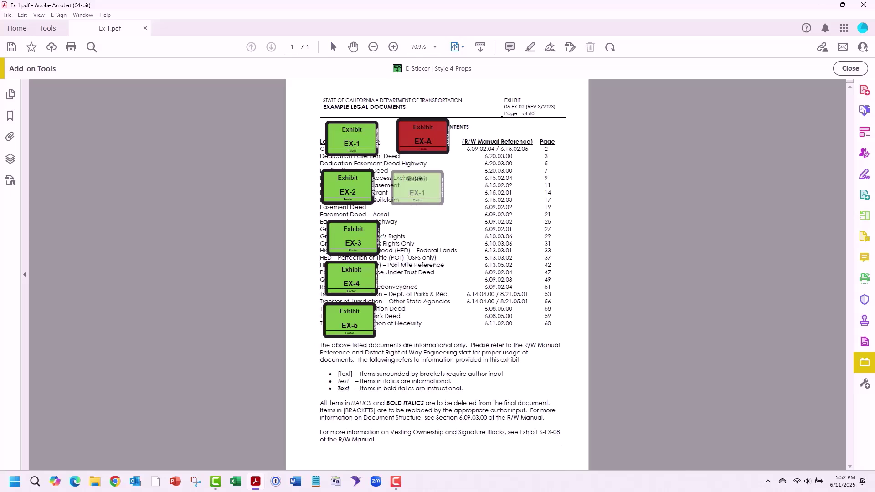
{"action": "left_click", "coordinate": [418, 187]}
{"action": "left_click", "coordinate": [415, 238]}
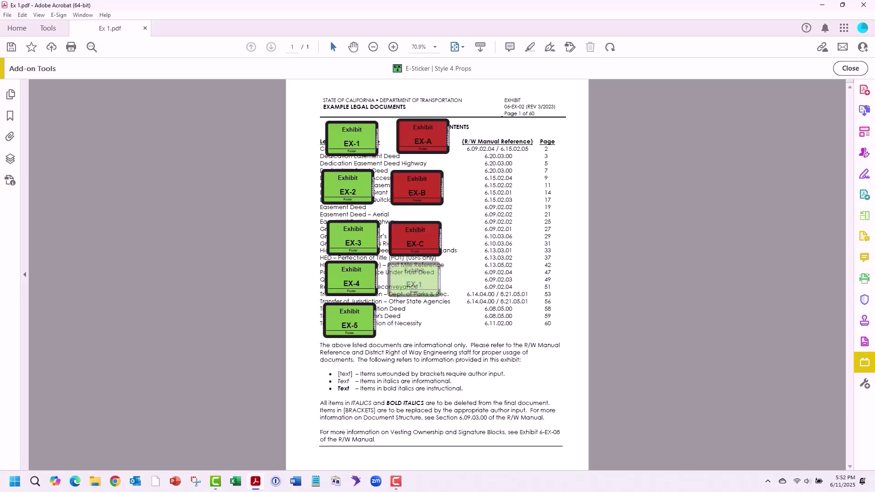
{"action": "left_click", "coordinate": [413, 279]}
{"action": "left_click", "coordinate": [414, 69]}
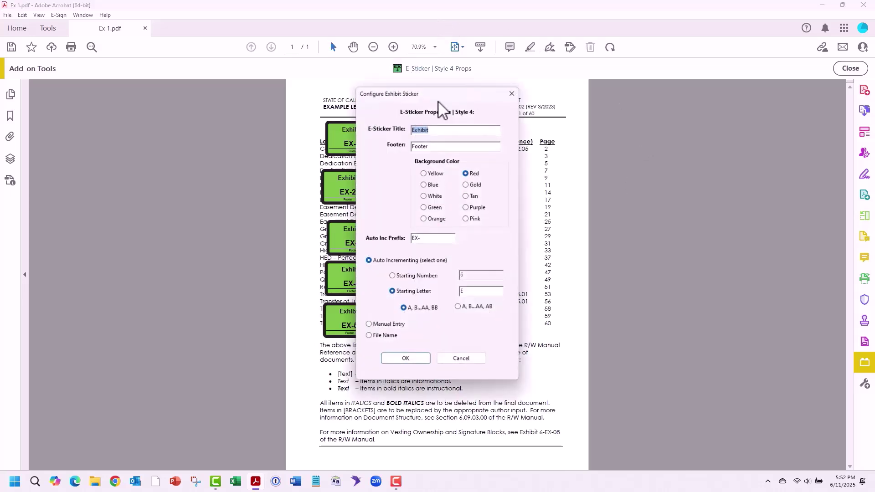
Set the exhibit sticker to Manual Entry numbering with a Gold background
{"action": "left_click", "coordinate": [369, 325]}
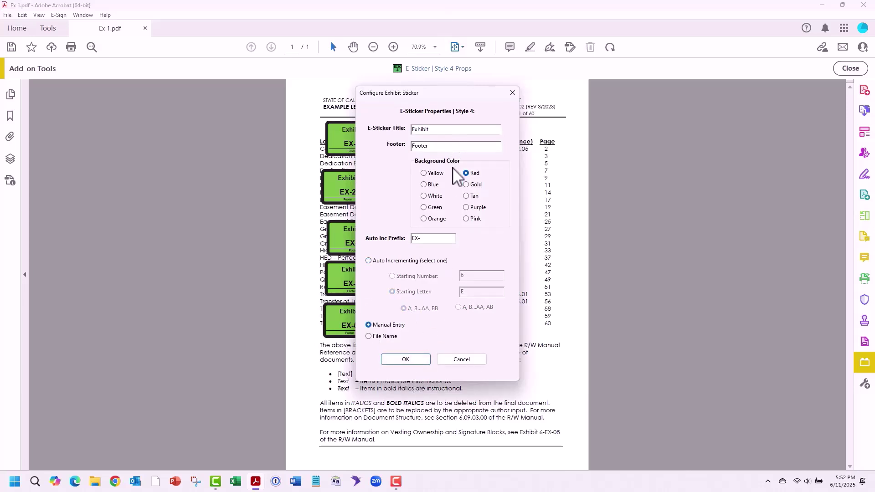
{"action": "left_click", "coordinate": [467, 184]}
{"action": "left_click", "coordinate": [399, 360]}
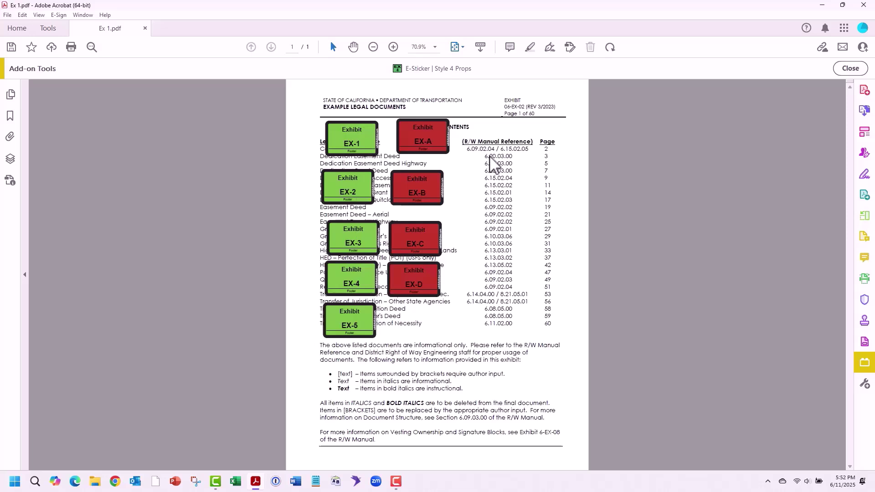
Place gold exhibit stickers numbered 1 and 55 in a column right of the red ones
{"action": "left_click", "coordinate": [492, 146]}
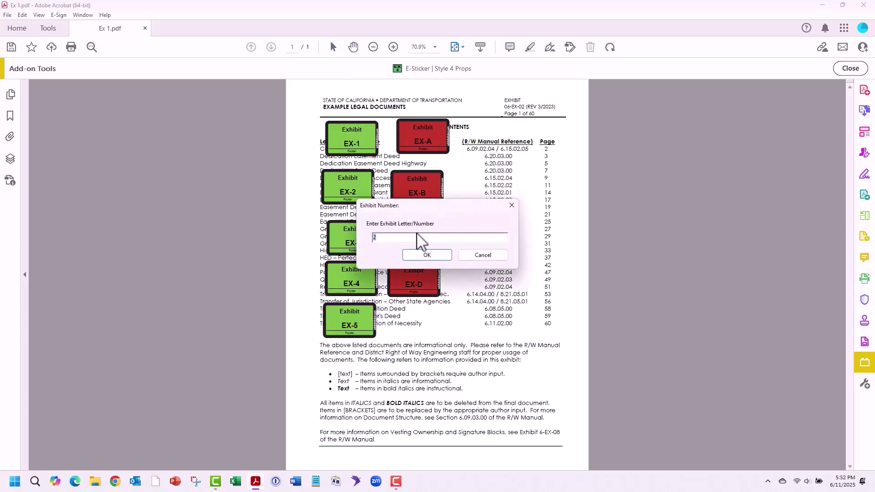
{"action": "type", "text": "1"}
{"action": "key", "text": "Return"}
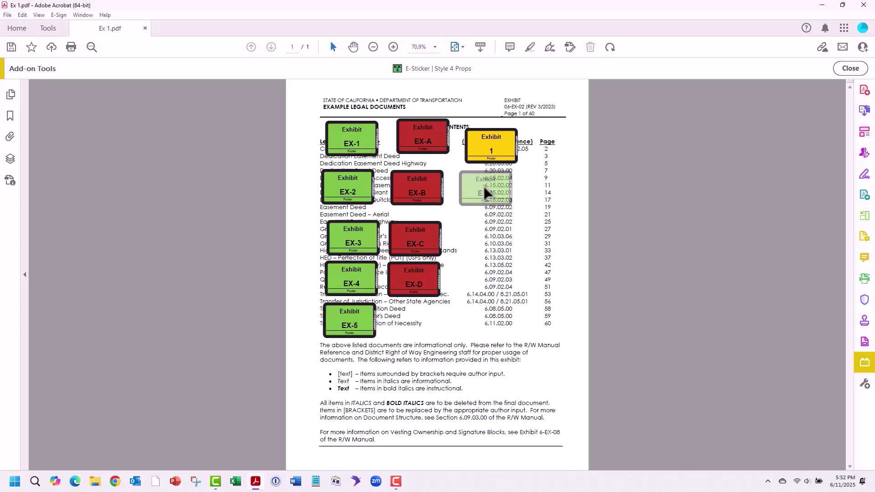
{"action": "left_click", "coordinate": [485, 190]}
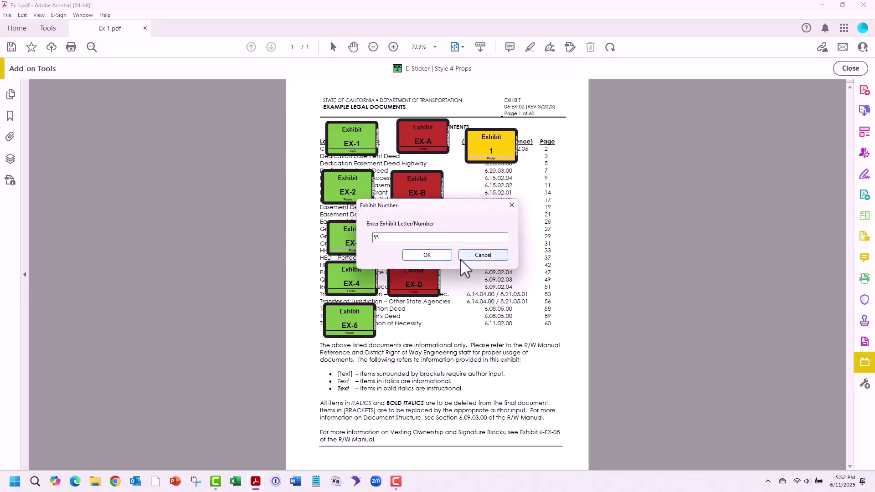
{"action": "key", "text": "Return"}
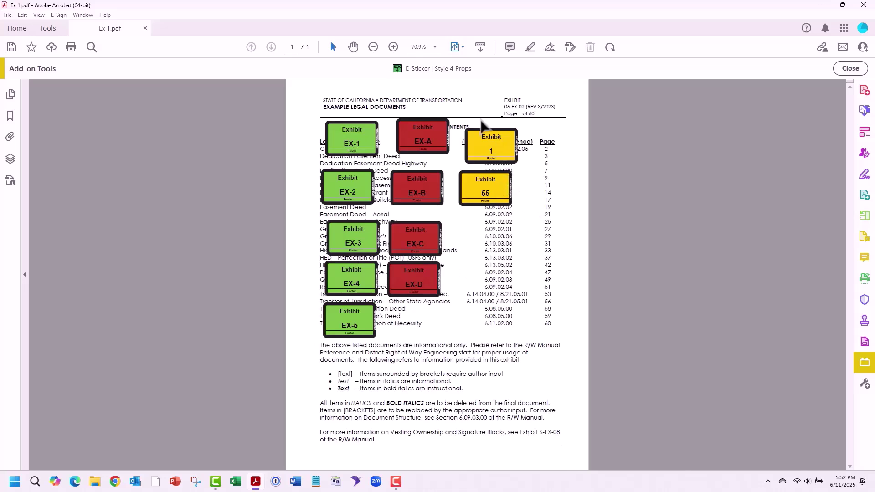
{"action": "left_click", "coordinate": [454, 69]}
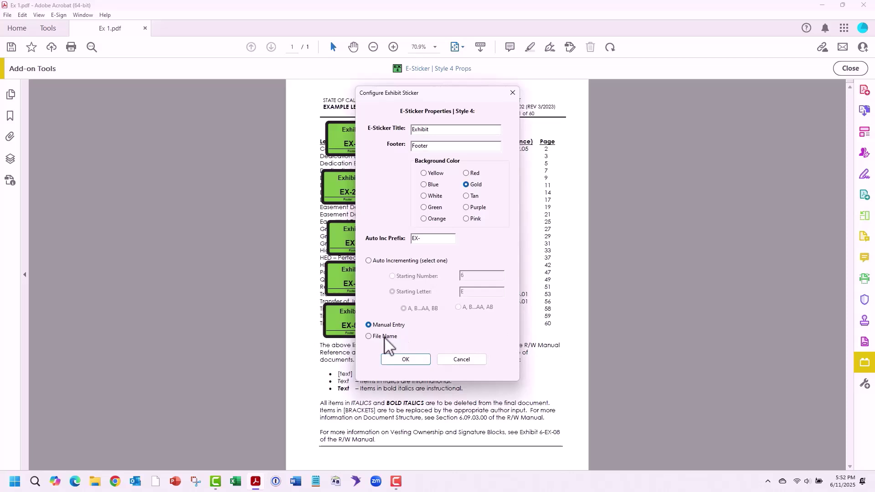
Switch stickers to Pink with File Name numbering and stamp one near the page bottom
{"action": "left_click", "coordinate": [384, 338]}
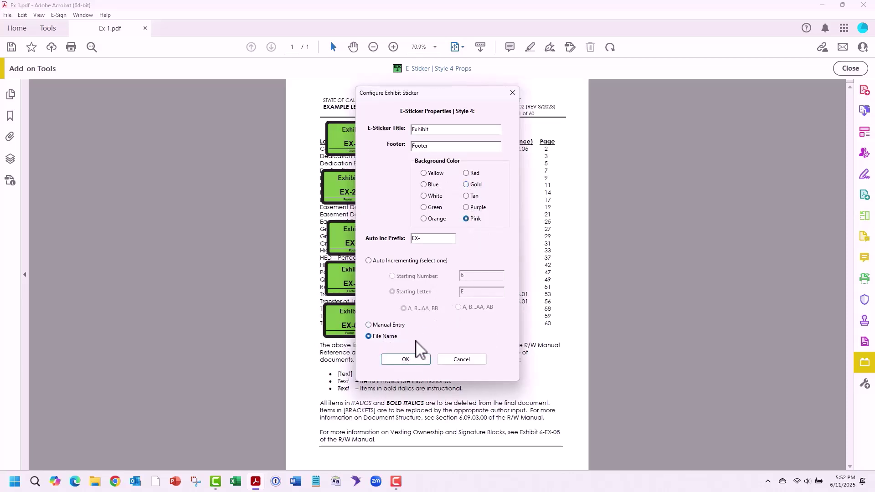
{"action": "left_click", "coordinate": [408, 360]}
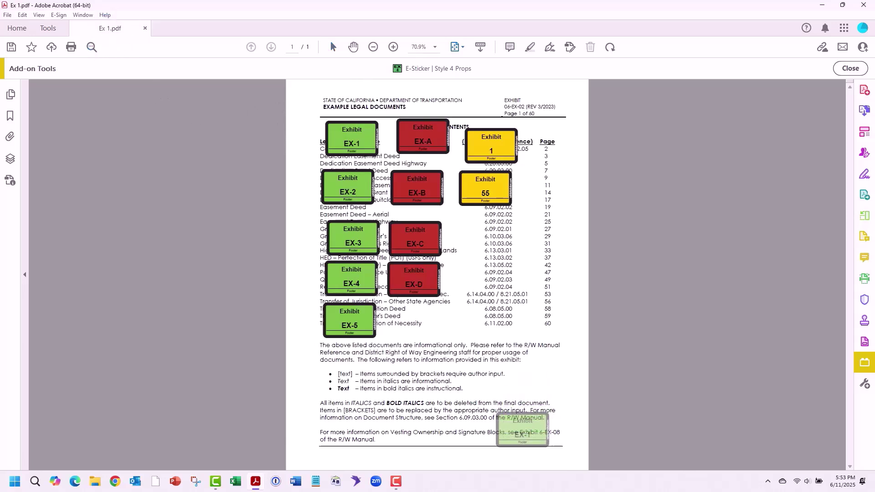
{"action": "left_click", "coordinate": [520, 433]}
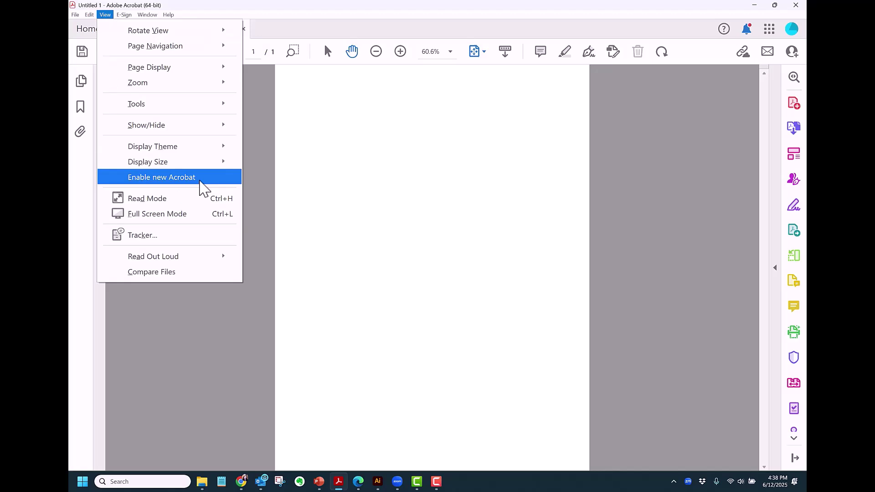
Choose View > Enable new Acrobat for the blank Untitled 1 document
{"action": "left_click", "coordinate": [227, 180]}
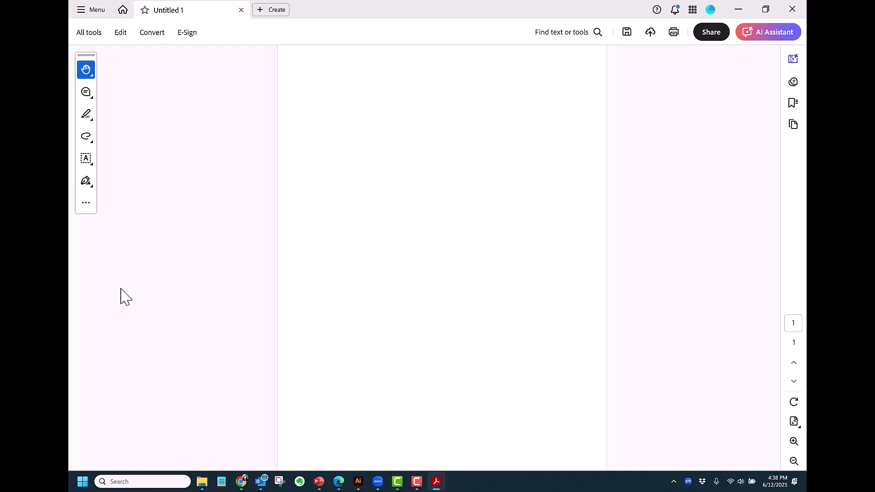
Choose Disable new Acrobat from the main Menu to return to the classic interface
{"action": "left_click", "coordinate": [89, 9]}
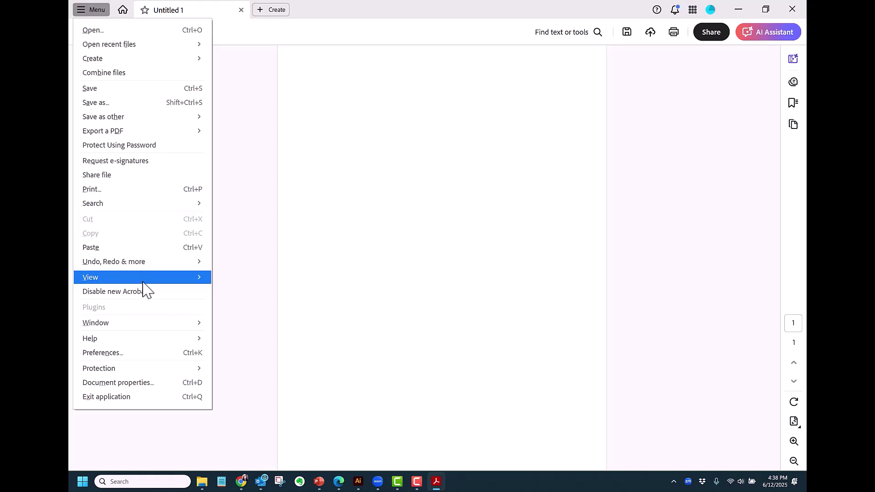
{"action": "left_click", "coordinate": [176, 292]}
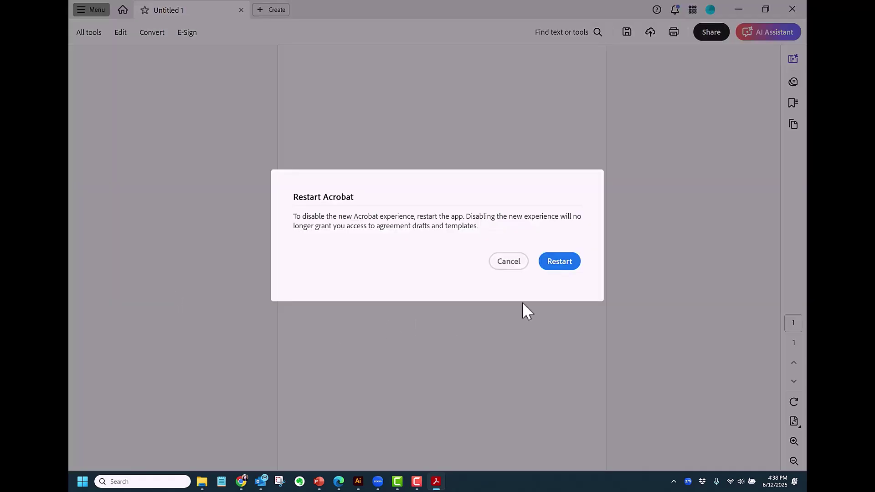